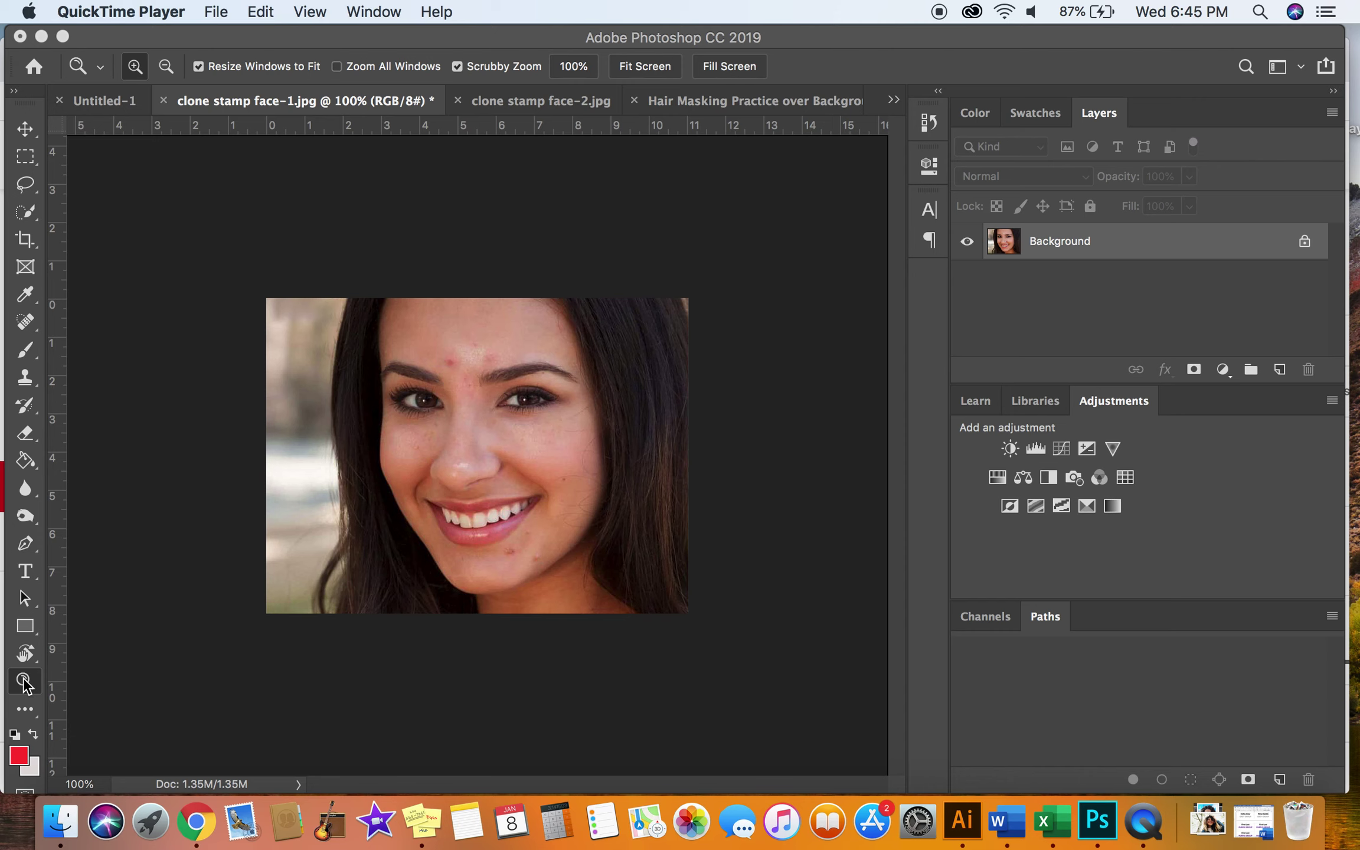
# Step: Zoom the portrait to 300% around the forehead blemishes and pick the Clone Stamp tool
pyautogui.click(434, 490)
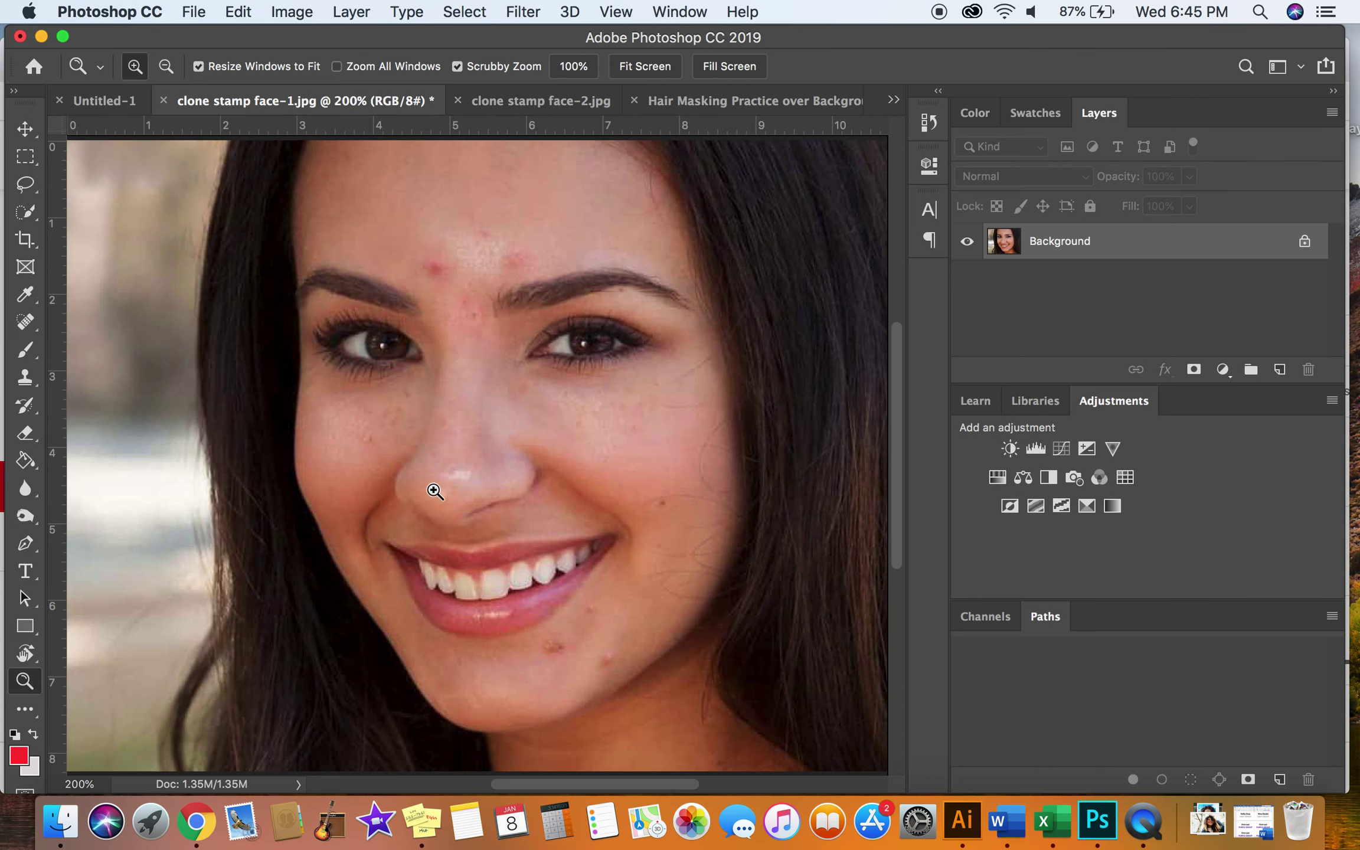
pyautogui.click(455, 313)
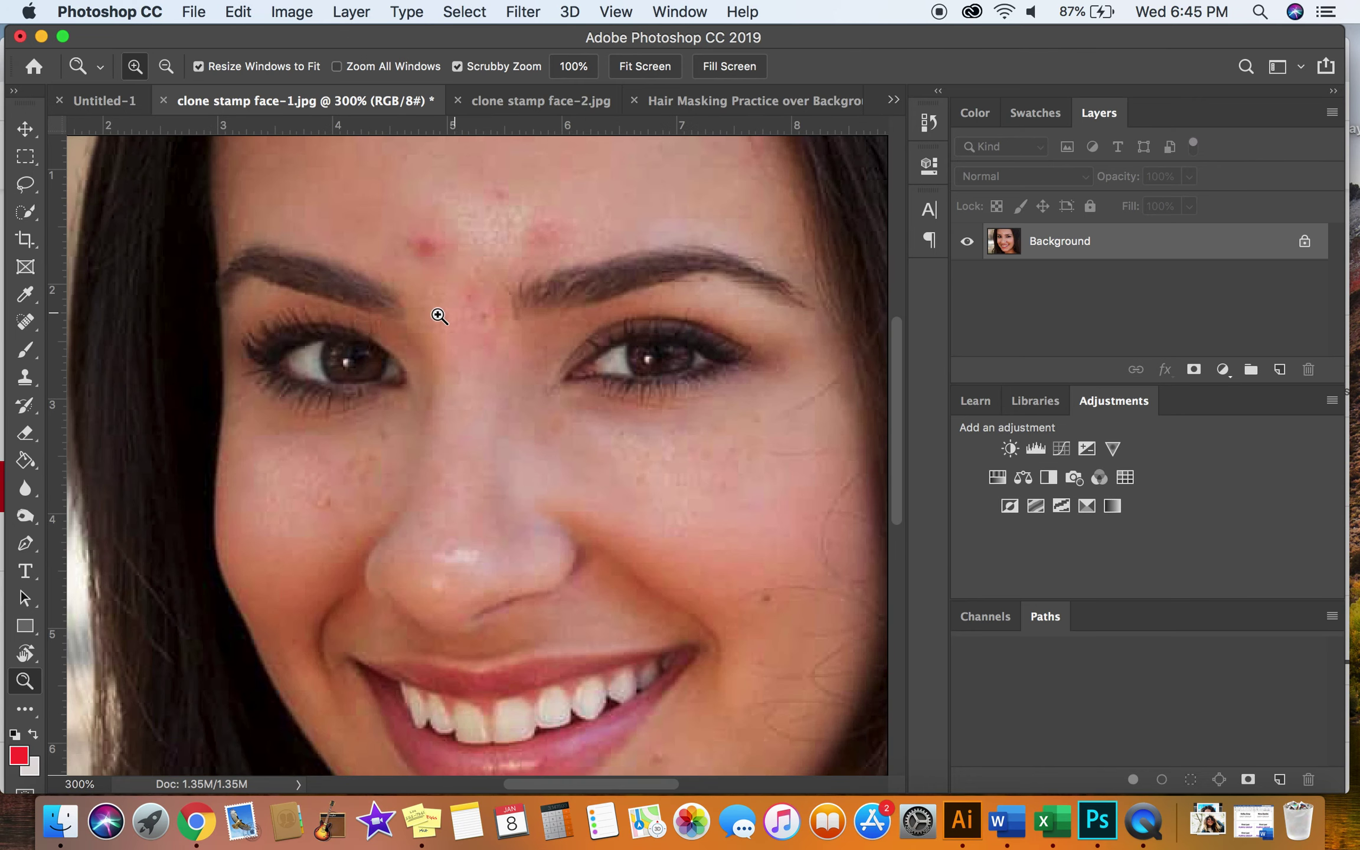
pyautogui.click(26, 378)
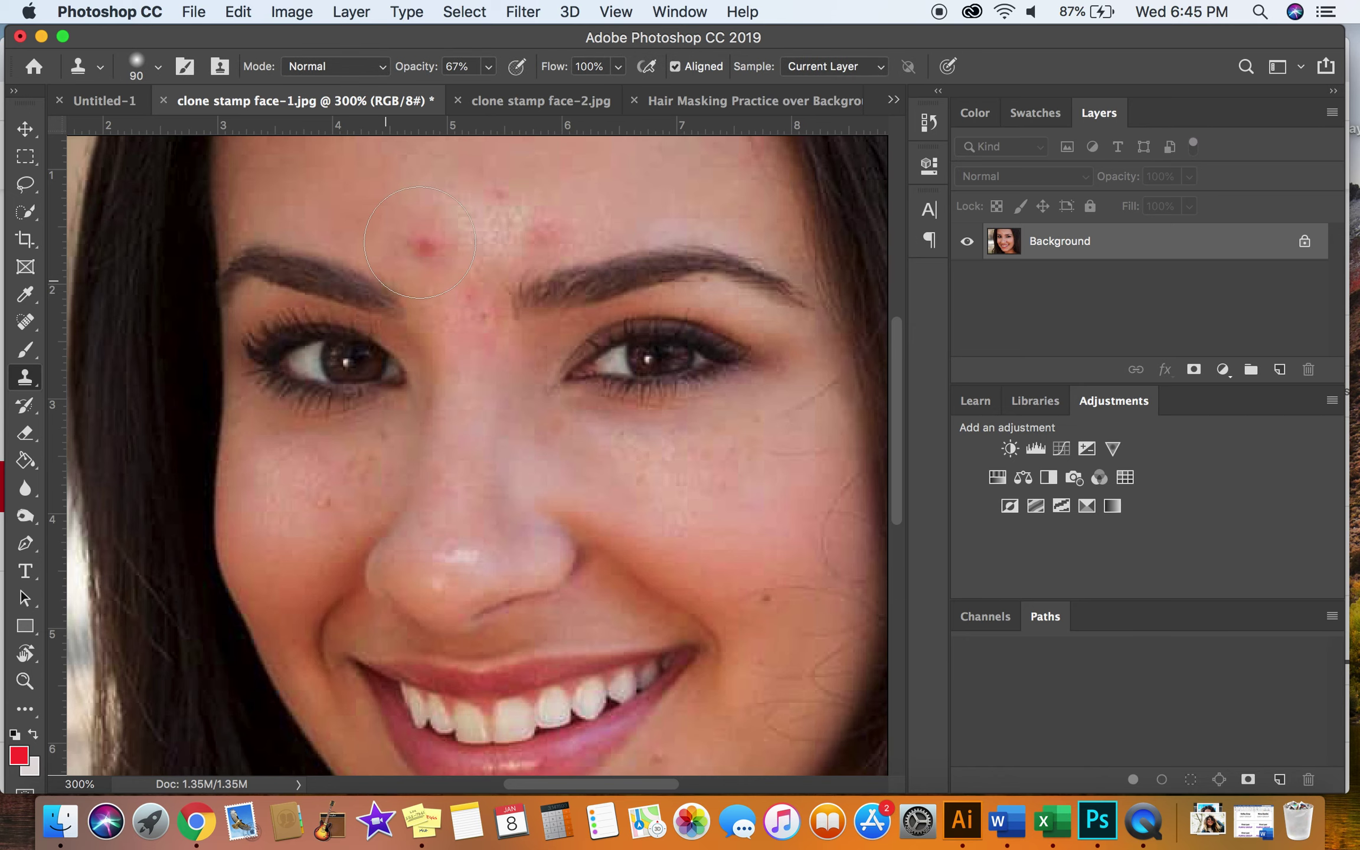
# Step: Set the clone brush to a 28 px Soft Round, then try cloning, which gives a no-source warning
pyautogui.press('[')
pyautogui.press('[')
pyautogui.press('[')
pyautogui.press('[')
pyautogui.press('[')
pyautogui.rightClick(385, 193)
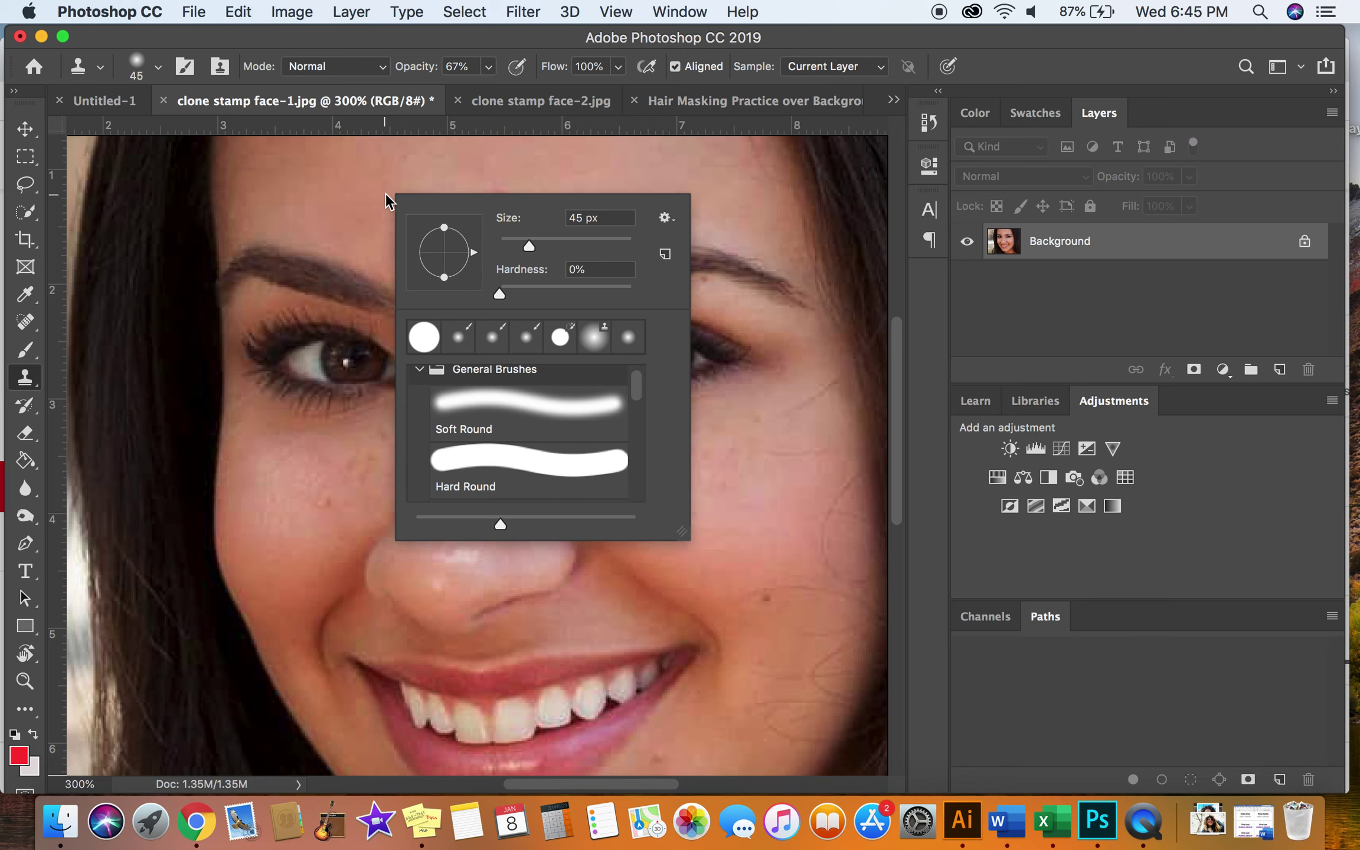
pyautogui.click(476, 399)
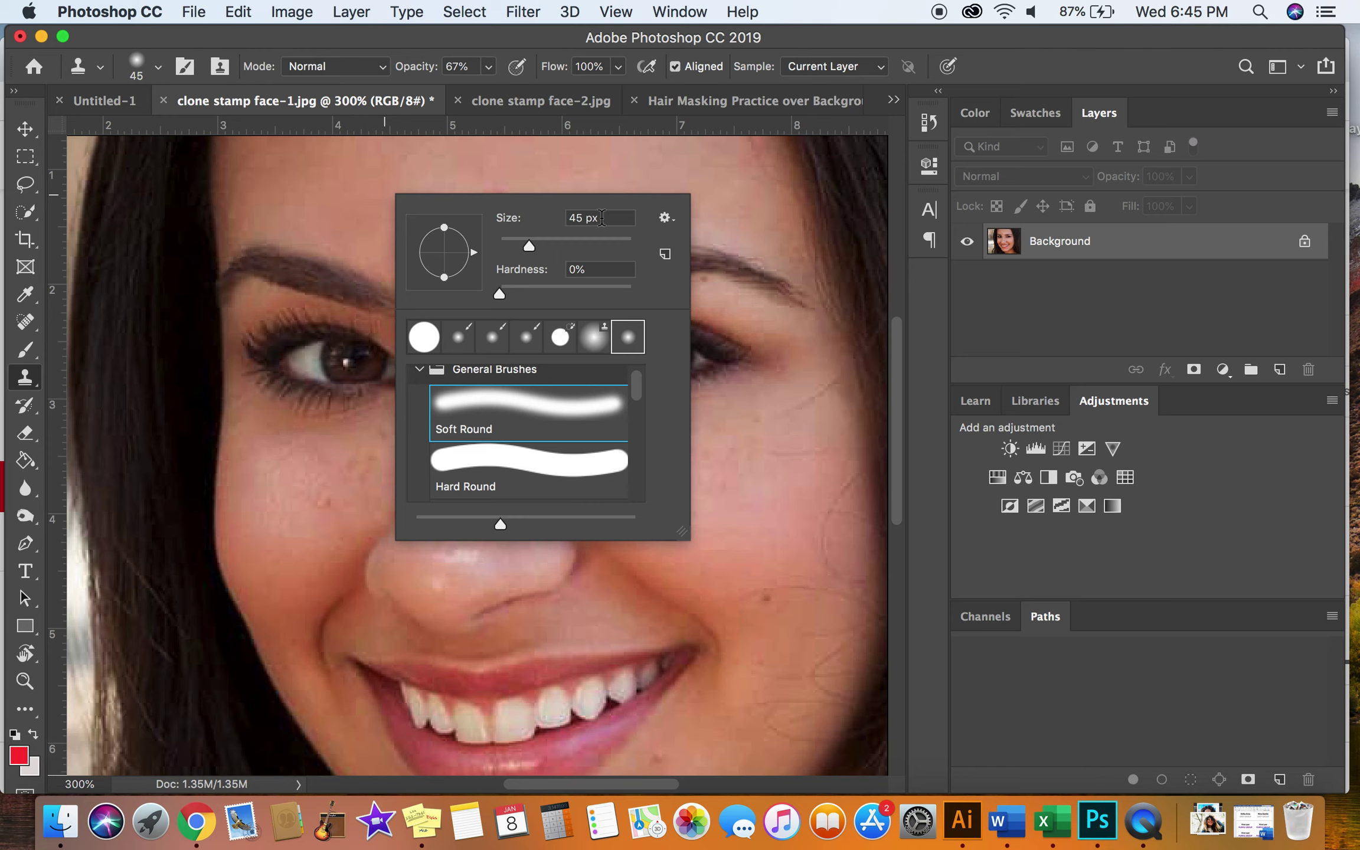
pyautogui.click(519, 248)
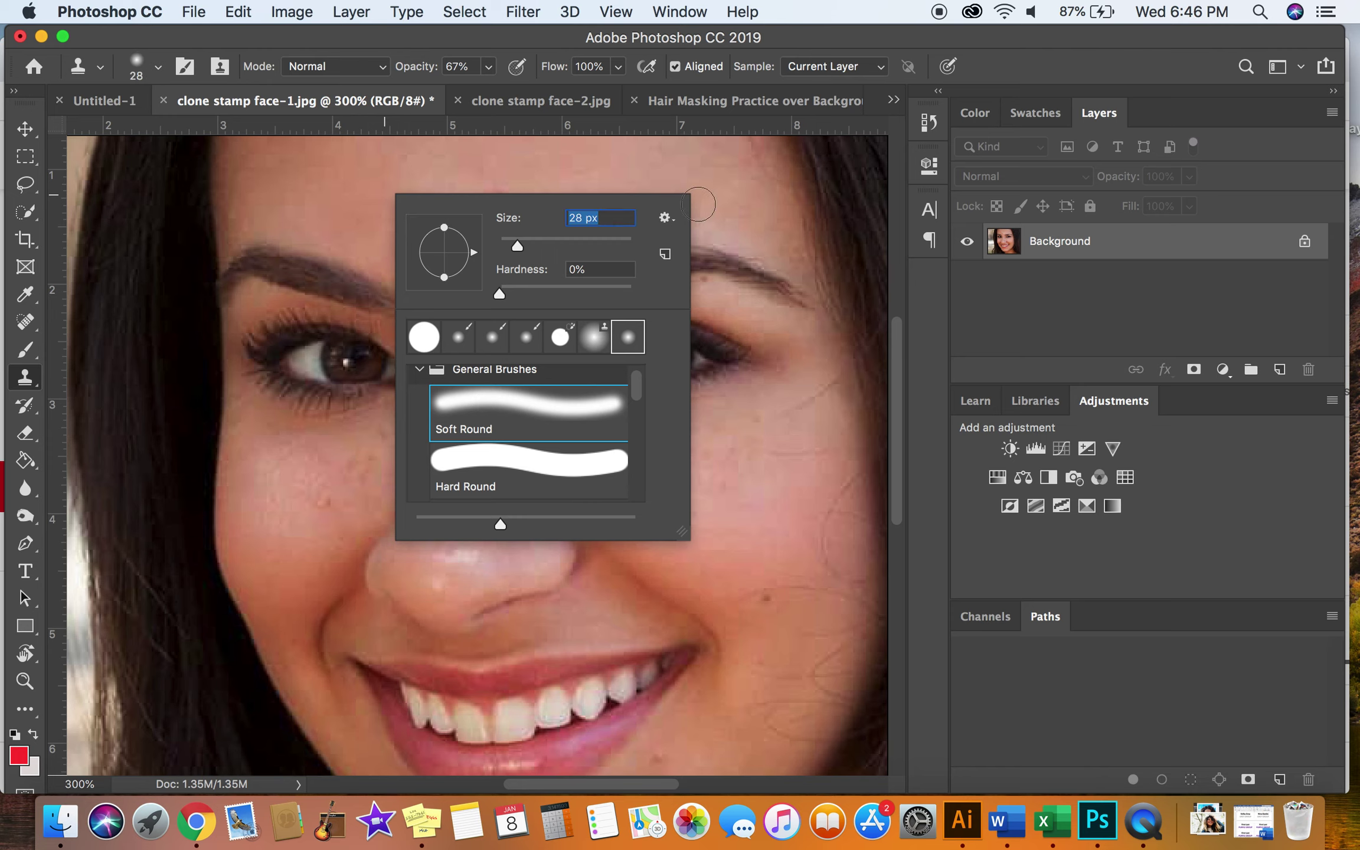
pyautogui.click(718, 200)
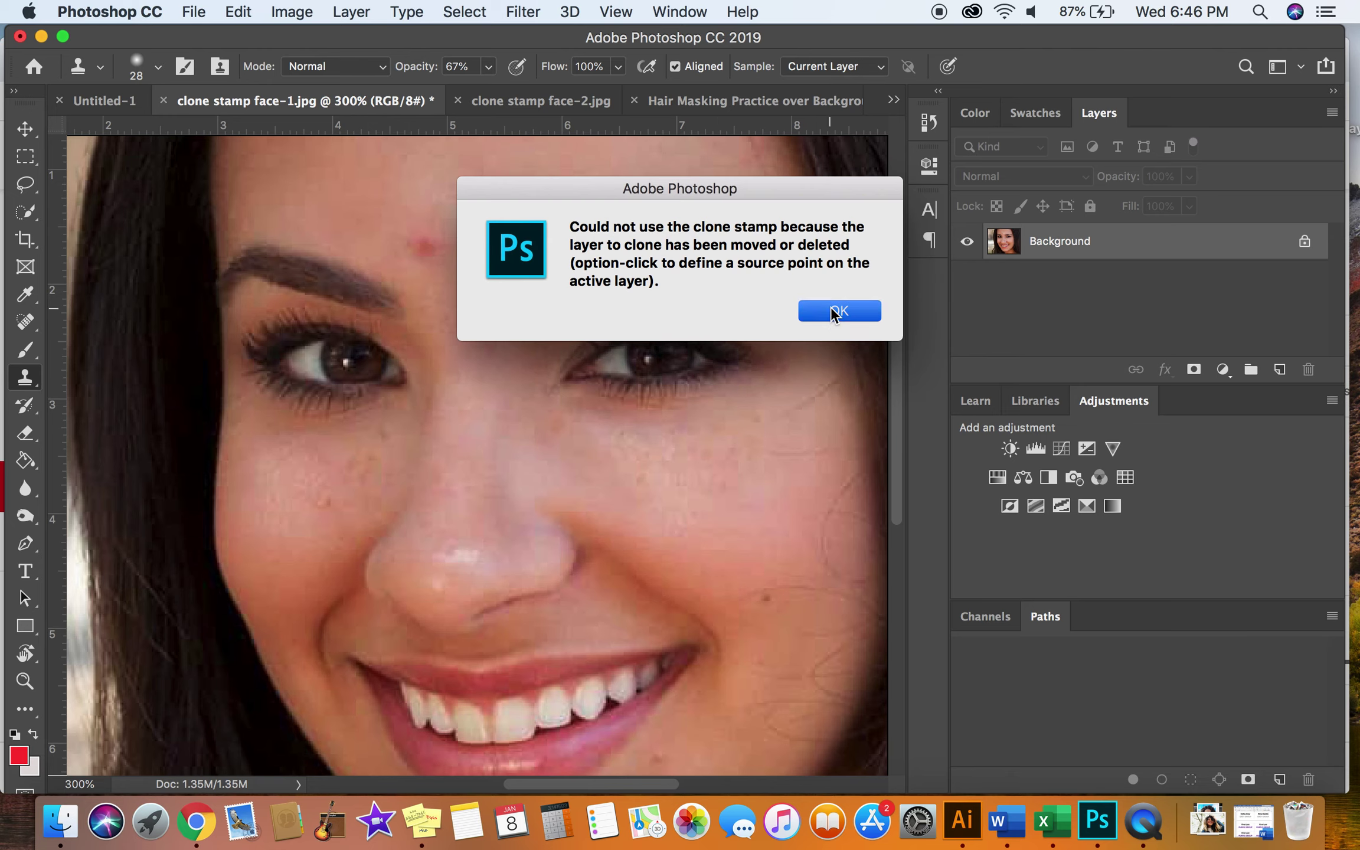
# Step: Dismiss the missing-source warning, then sample clean skin and clone over the forehead spots
pyautogui.click(834, 313)
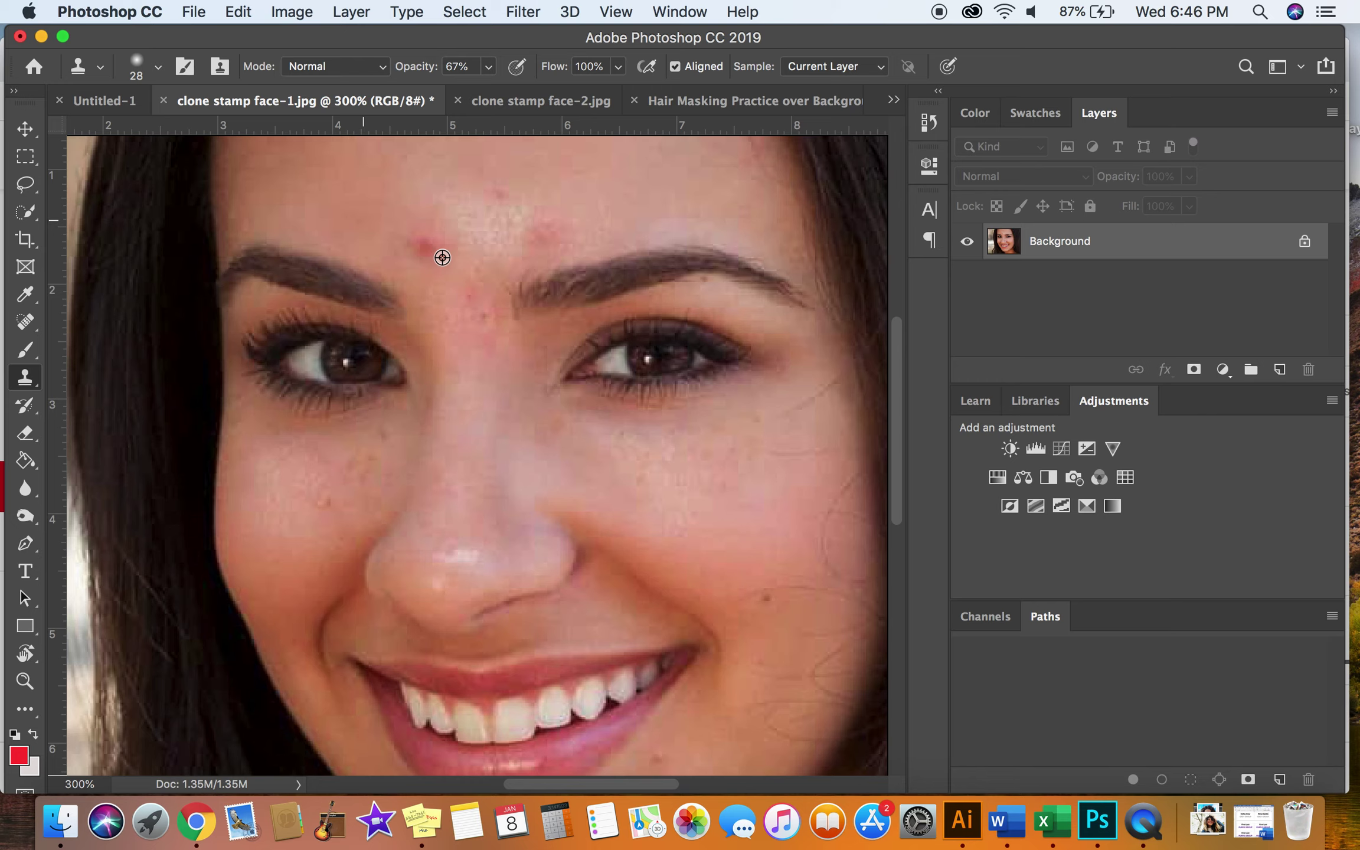
pyautogui.click(426, 248)
pyautogui.click(539, 238)
pyautogui.keyDown('alt'); pyautogui.click(426, 270); pyautogui.keyUp('alt')
pyautogui.click(474, 293)
# Step: Try cloning over the dark cheek mole twice, undoing both strokes
pyautogui.click(766, 595)
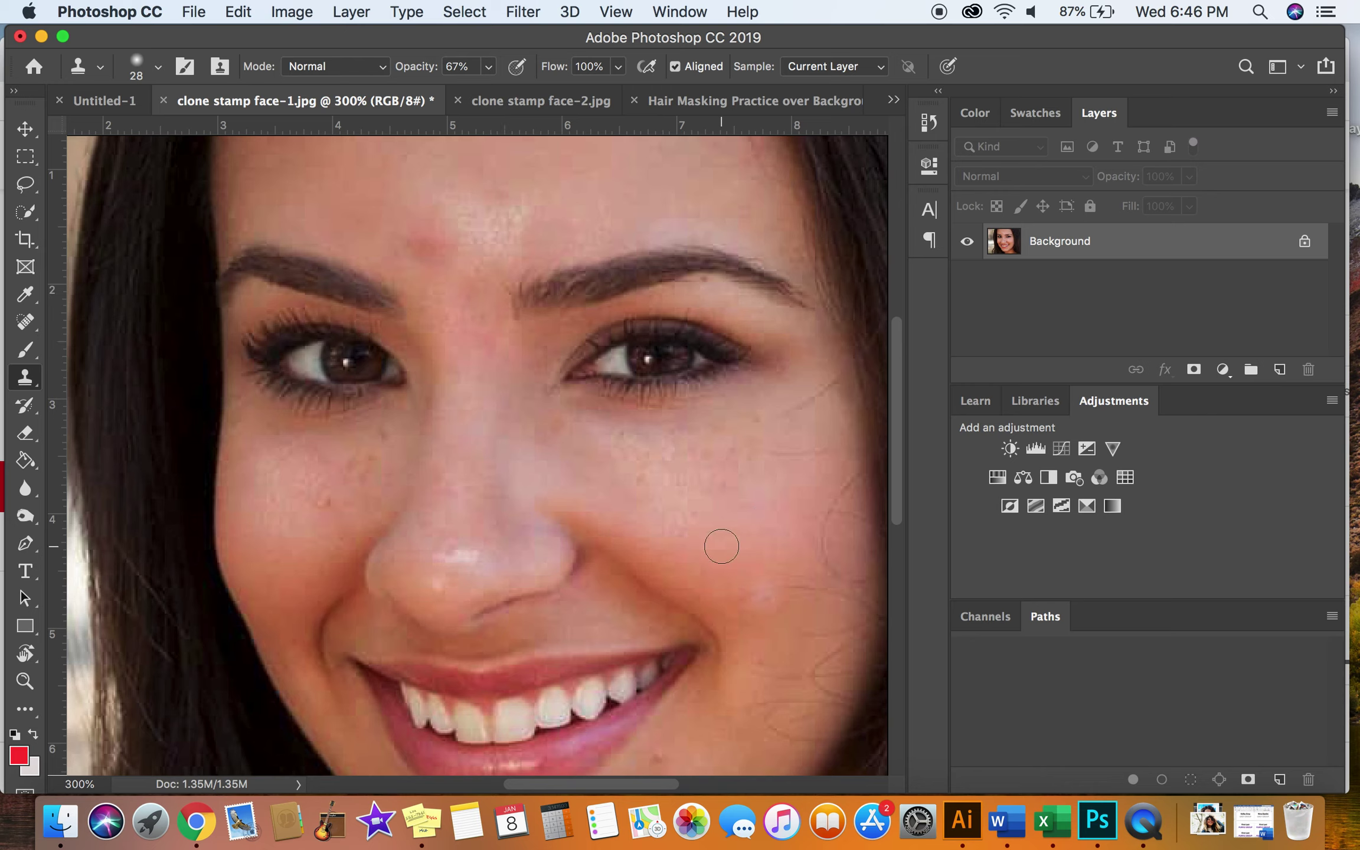
pyautogui.press('super+z')
pyautogui.click(767, 597)
pyautogui.press('super+z')
# Step: Sample clean forehead skin with a 15 px brush, then smooth the reddish blemish at 25 px
pyautogui.press('[')
pyautogui.press('[')
pyautogui.keyDown('alt'); pyautogui.click(370, 447); pyautogui.keyUp('alt')
pyautogui.keyDown('alt'); pyautogui.click(355, 484); pyautogui.keyUp('alt')
pyautogui.press(']')
pyautogui.moveTo(421, 243); pyautogui.dragTo(441, 239)
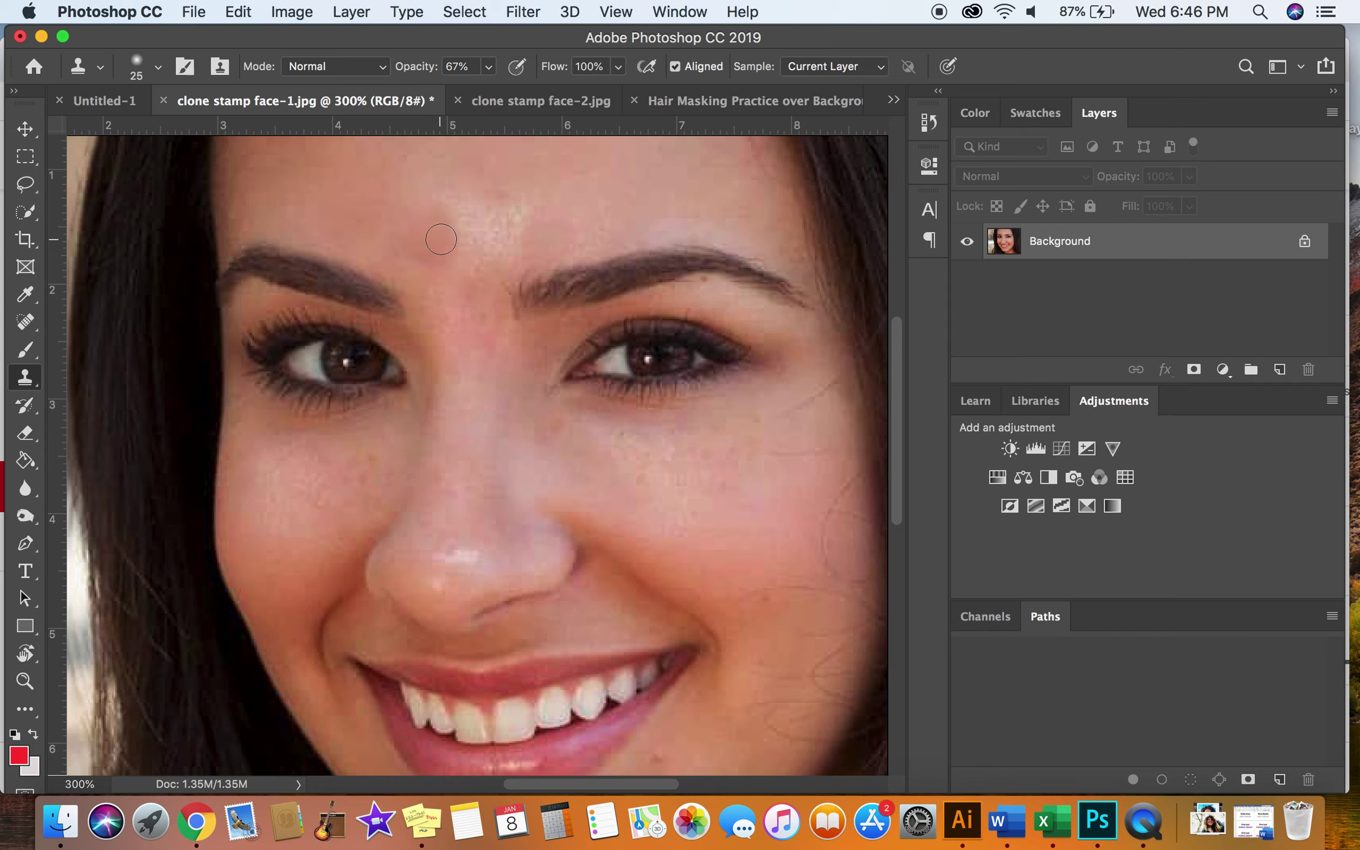
# Step: Scroll down to the chin and clone away its red spots from clean chin skin
pyautogui.scroll(-2, 479, 401)
pyautogui.scroll(-4, 481, 403)
pyautogui.scroll(-3, 484, 405)
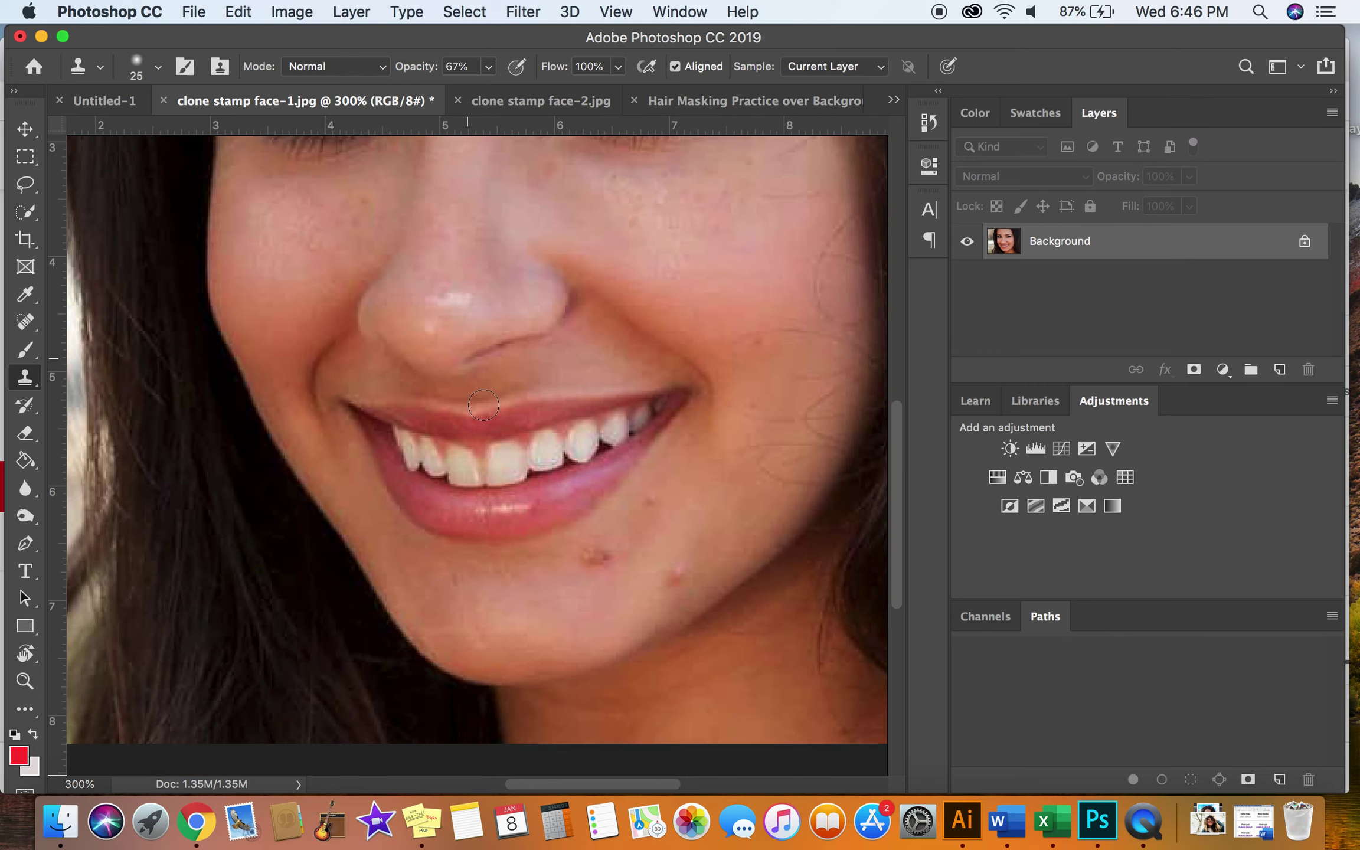
pyautogui.scroll(-5, 486, 445)
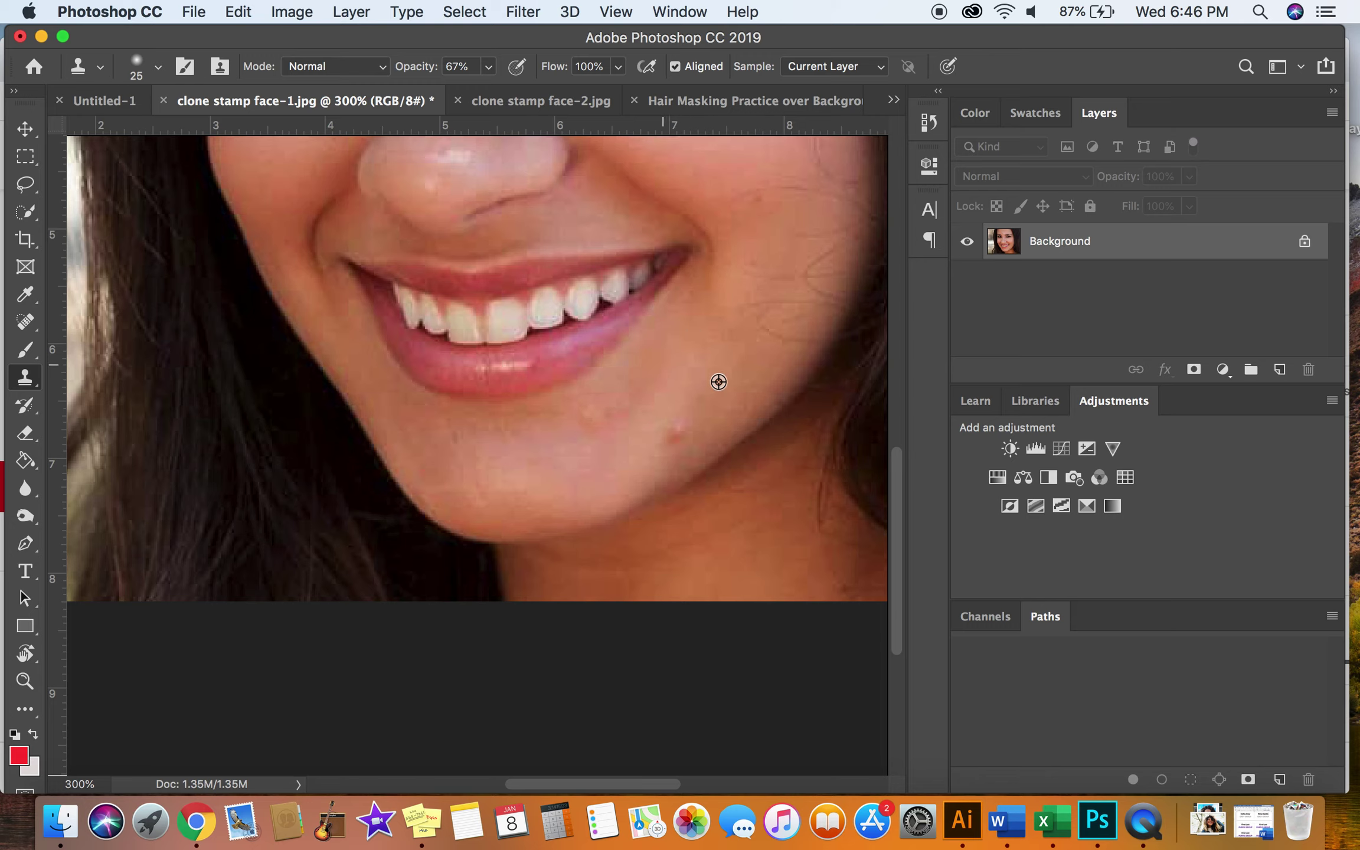
pyautogui.click(685, 432)
pyautogui.keyDown('alt'); pyautogui.click(553, 428); pyautogui.keyUp('alt')
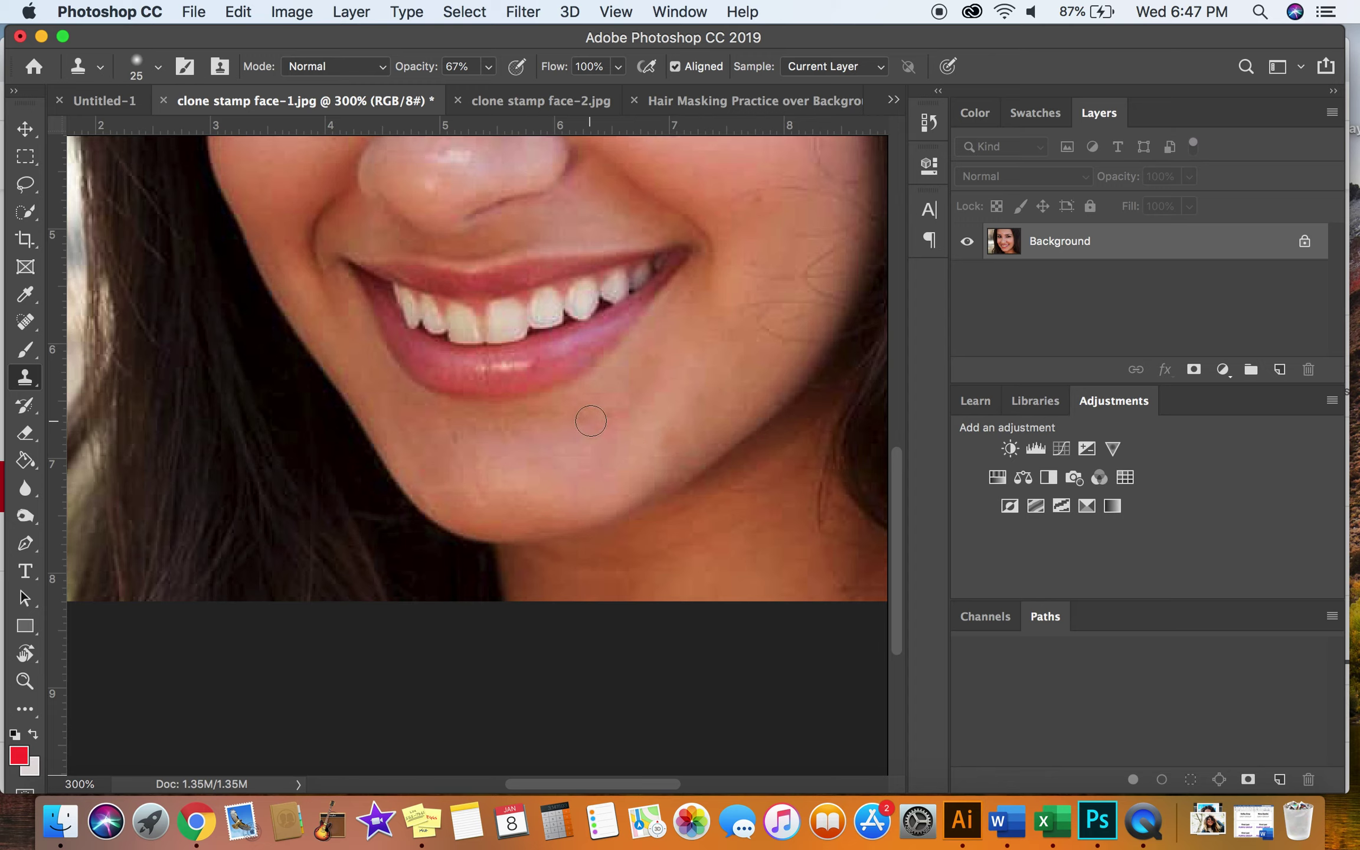
pyautogui.click(598, 416)
pyautogui.keyDown('alt'); pyautogui.click(417, 427); pyautogui.keyUp('alt')
# Step: Scroll back up to view the retouched portrait and enlarge the clone brush to 35 px
pyautogui.scroll(5, 450, 440)
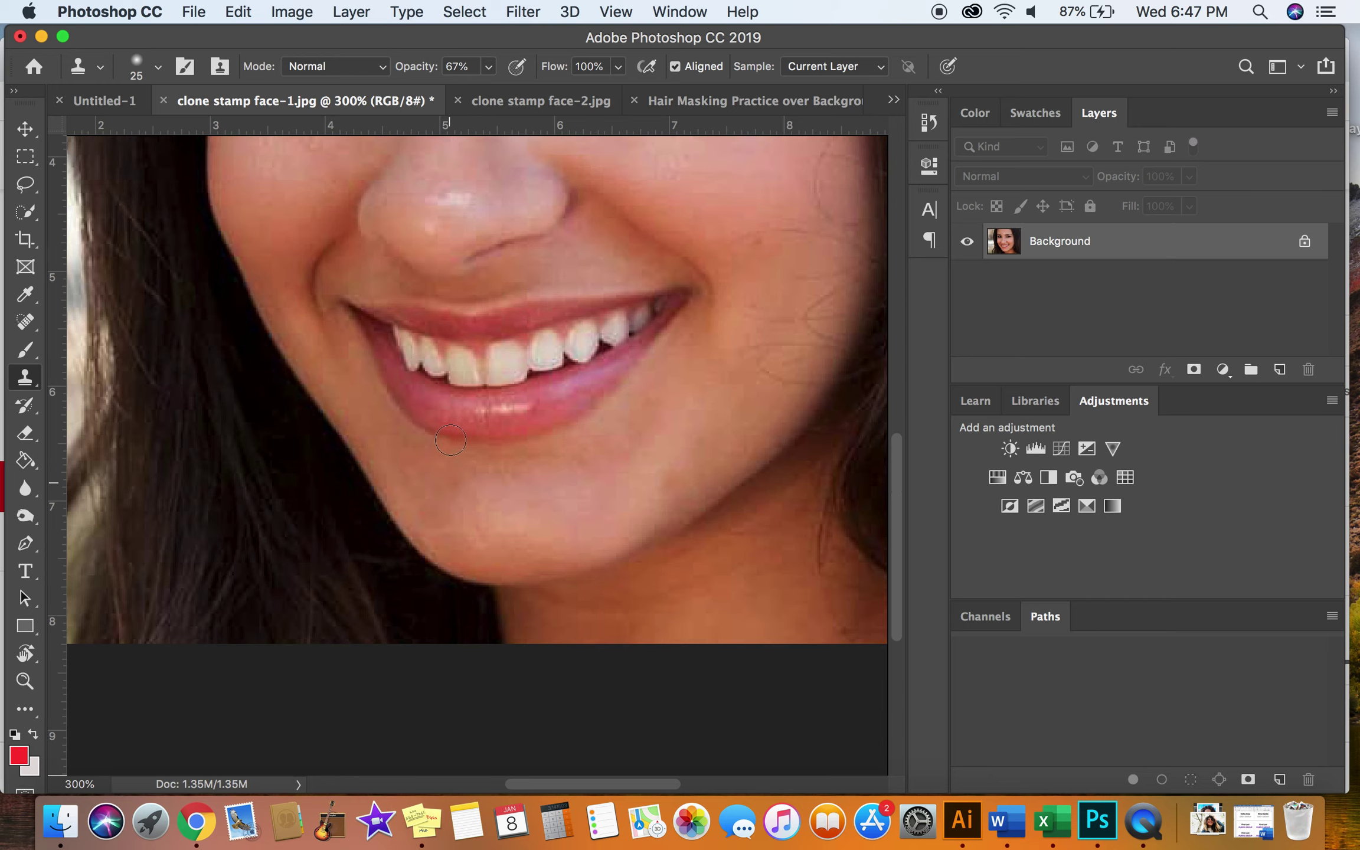
pyautogui.scroll(5, 450, 440)
pyautogui.scroll(1, 451, 439)
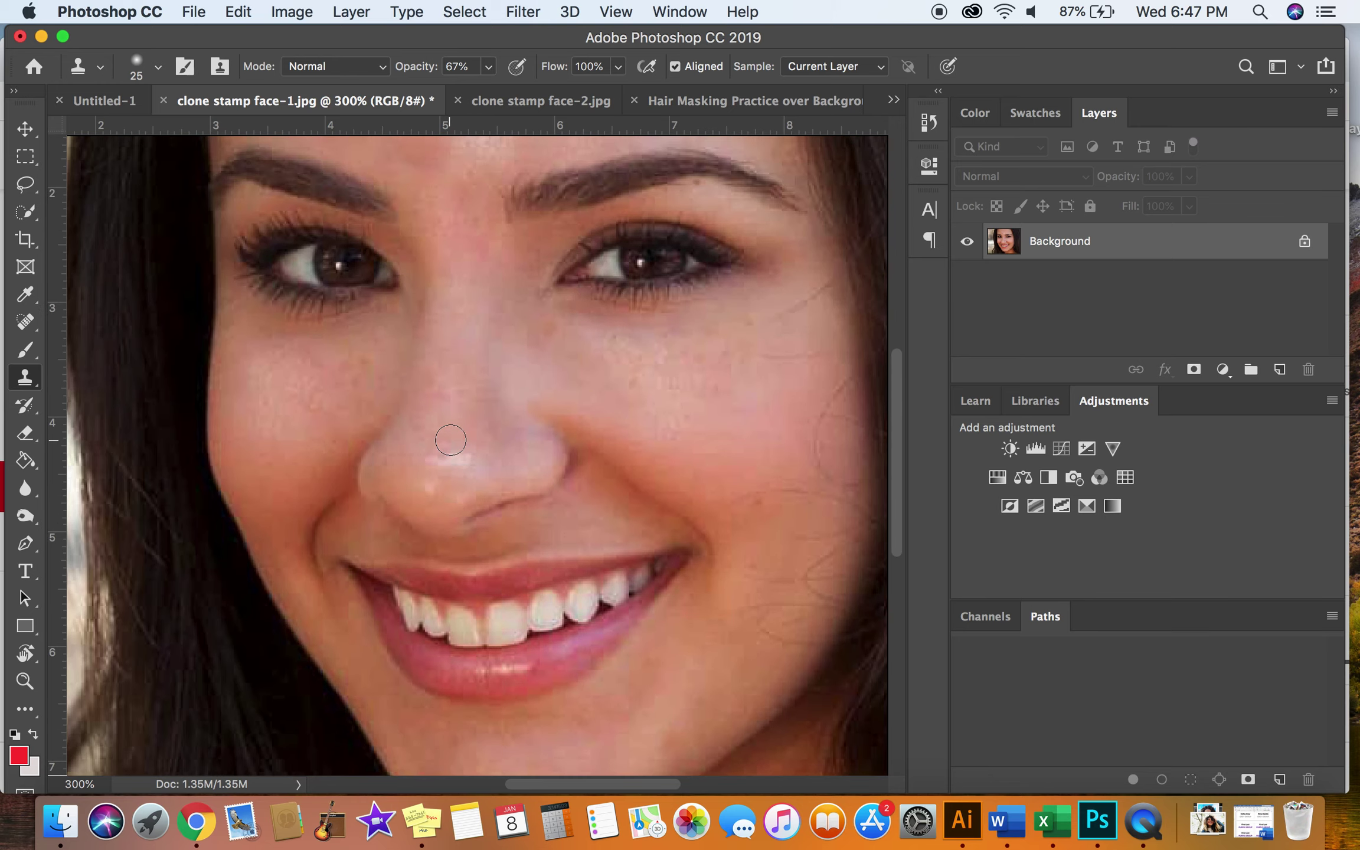
pyautogui.scroll(2, 451, 440)
pyautogui.scroll(4, 451, 440)
pyautogui.scroll(1, 450, 440)
pyautogui.scroll(-2, 450, 439)
pyautogui.press(']')
# Step: Switch to the Burn tool on highlights at 24% exposure with a 400 px brush
pyautogui.keyDown('alt'); pyautogui.click(460, 374); pyautogui.keyUp('alt')
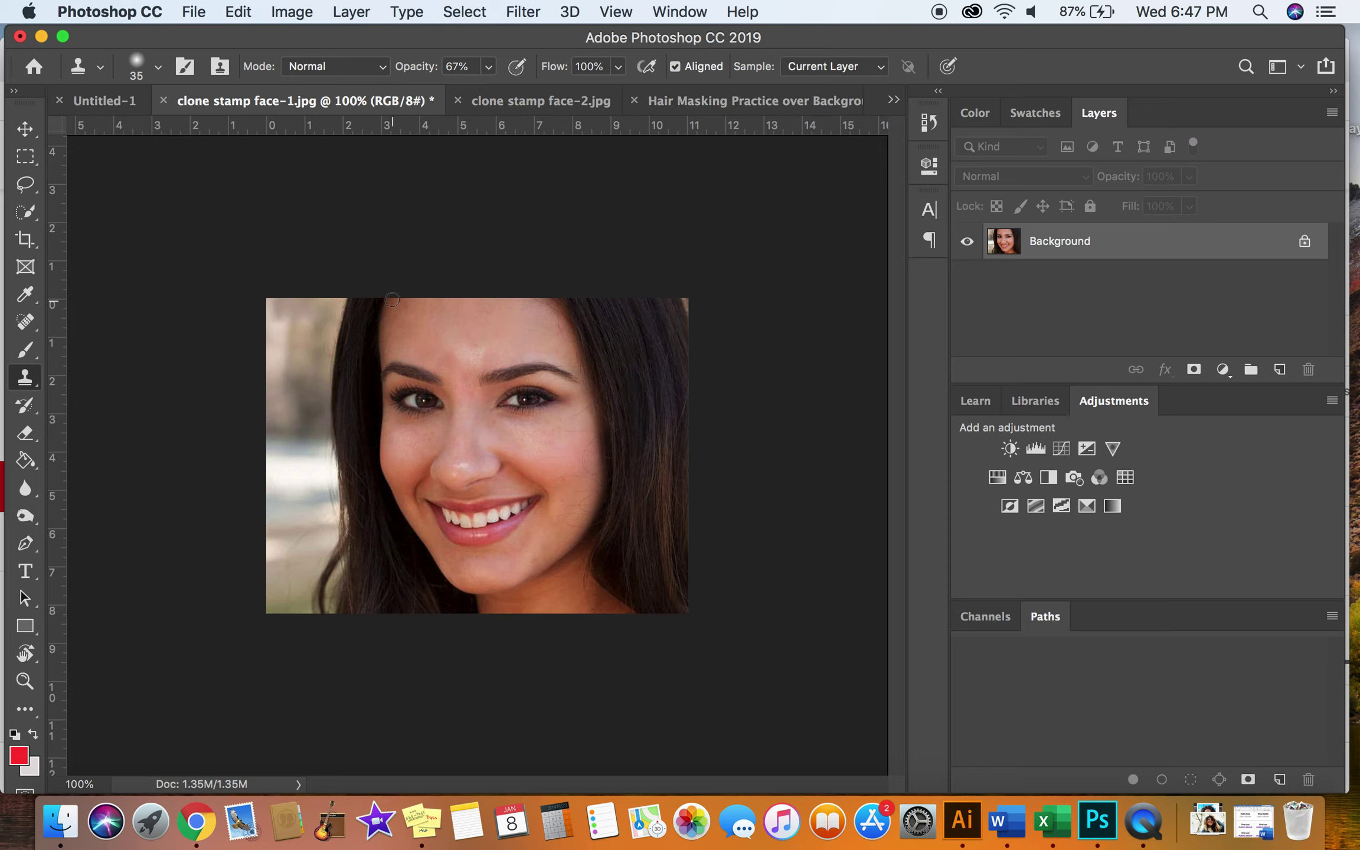
pyautogui.click(24, 519)
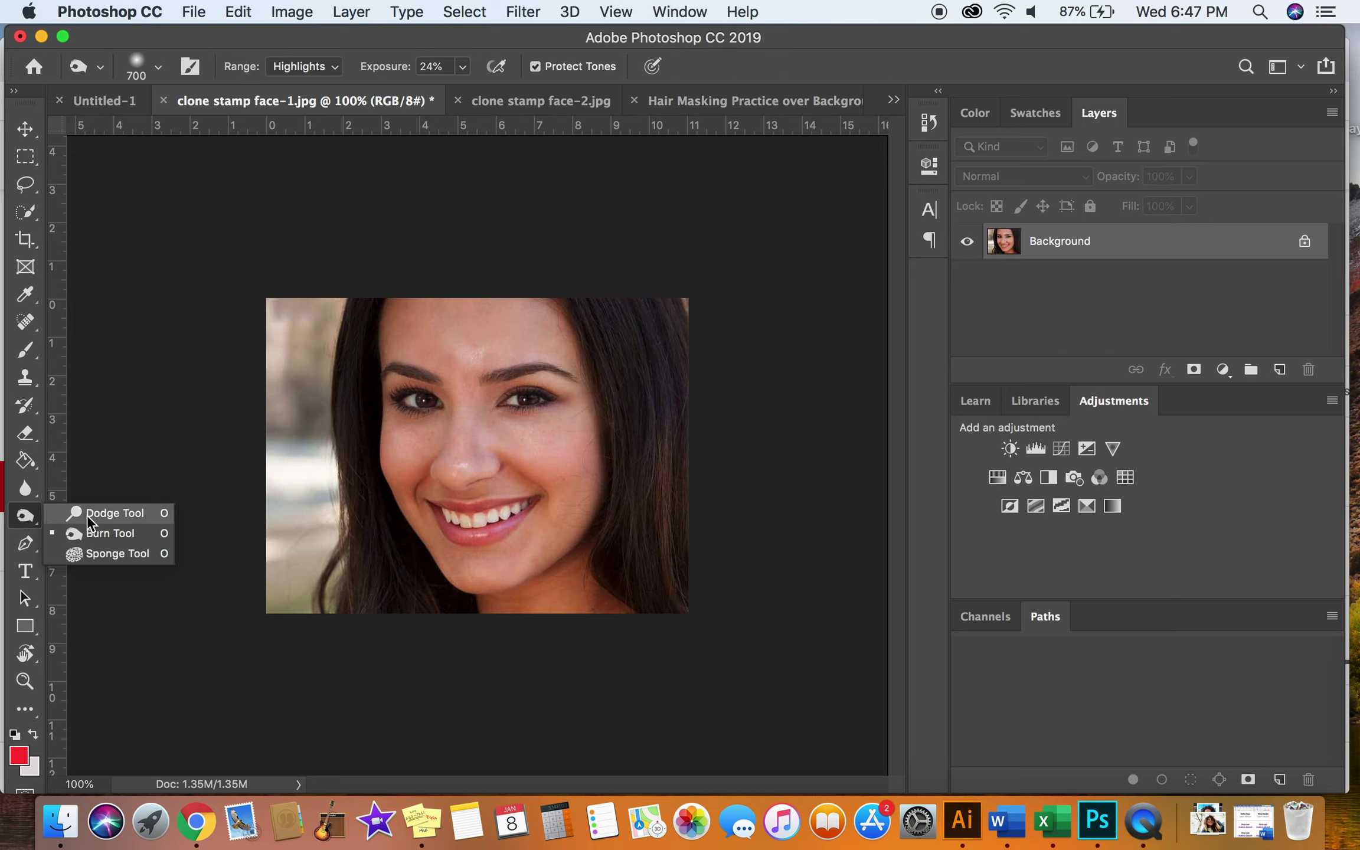
pyautogui.click(89, 533)
pyautogui.press('[')
pyautogui.press('[')
pyautogui.press('[')
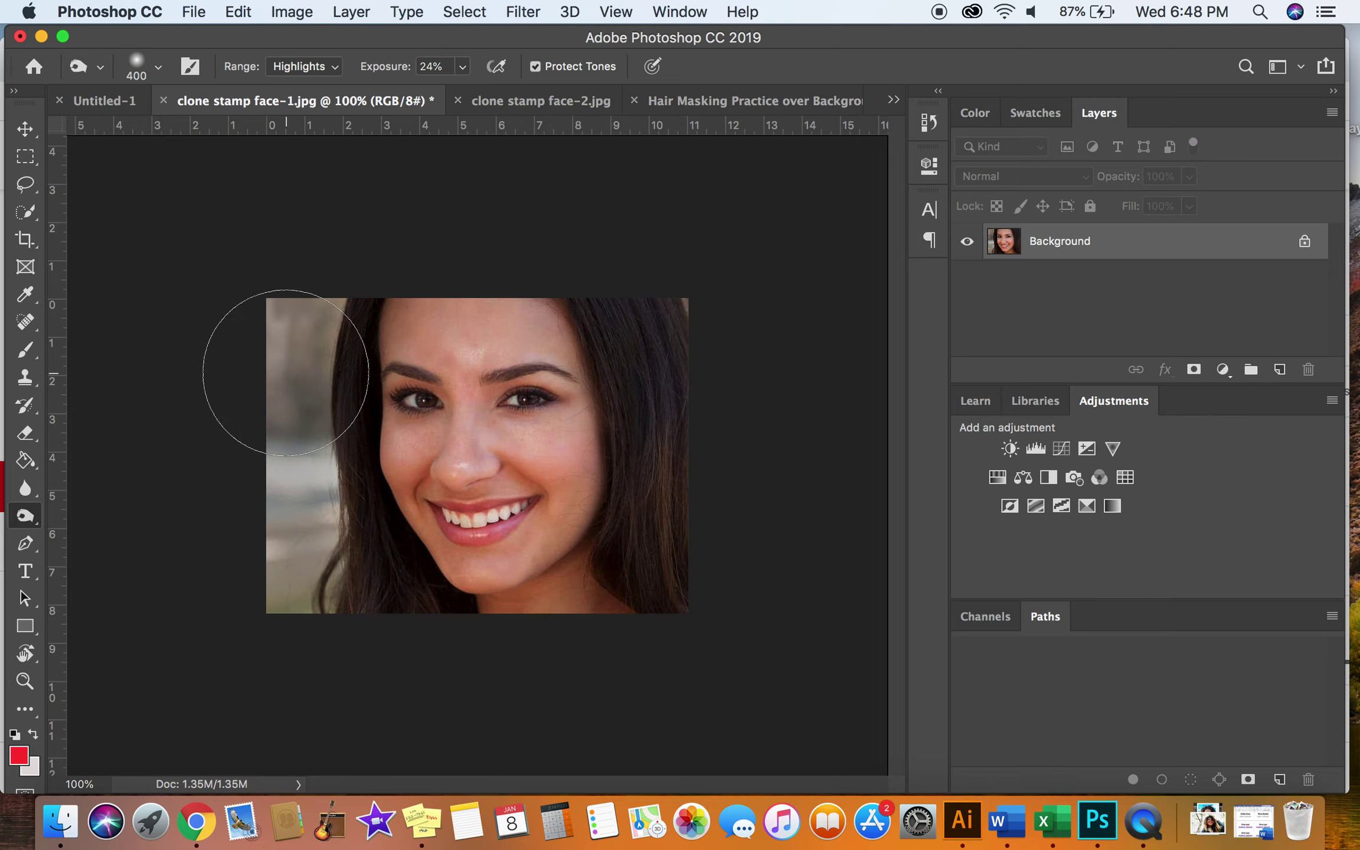
# Step: Dodge both cheeks with a 200 px brush, then burn one sweep from forehead to right jaw
pyautogui.rightClick(25, 528)
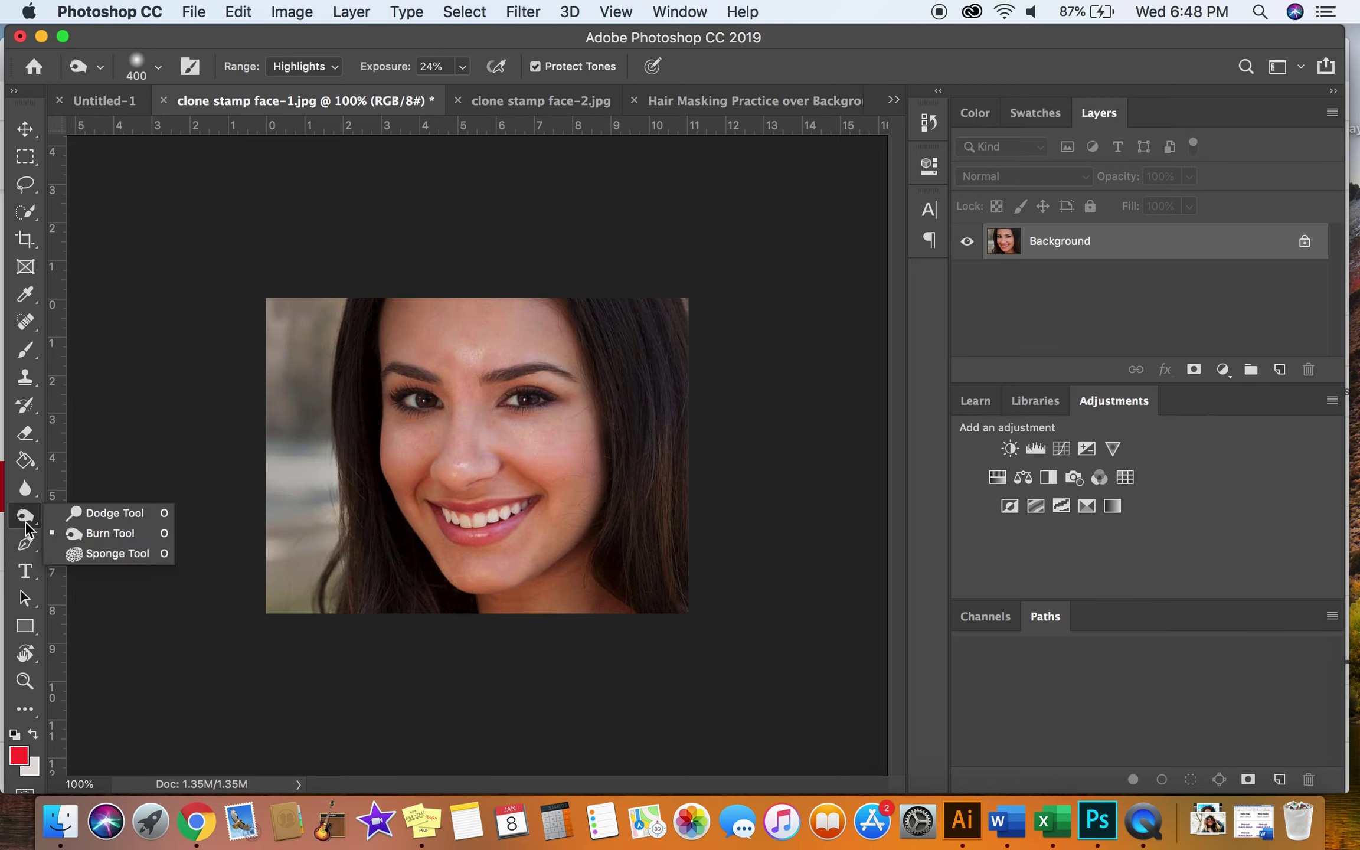
pyautogui.click(100, 512)
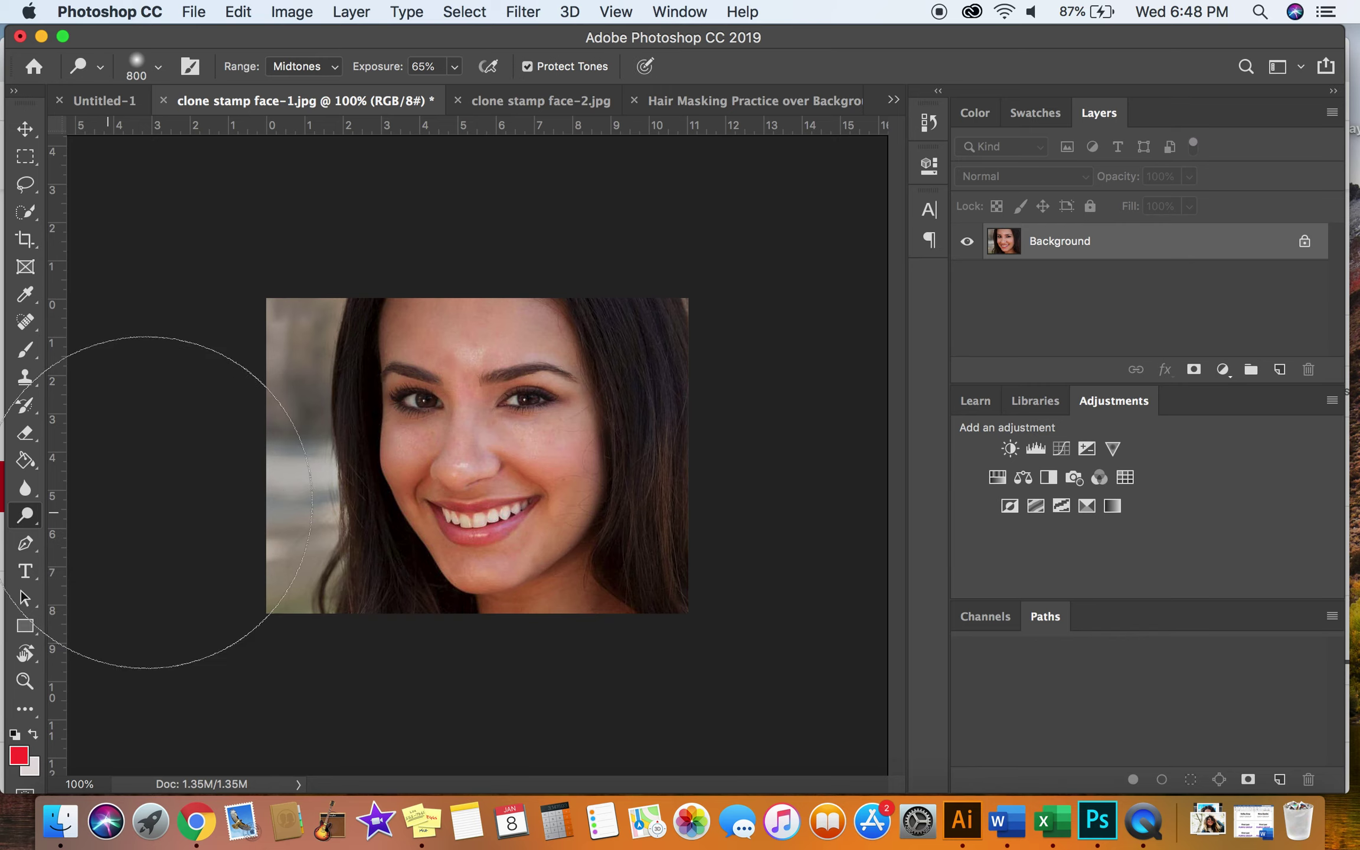
pyautogui.click(483, 414)
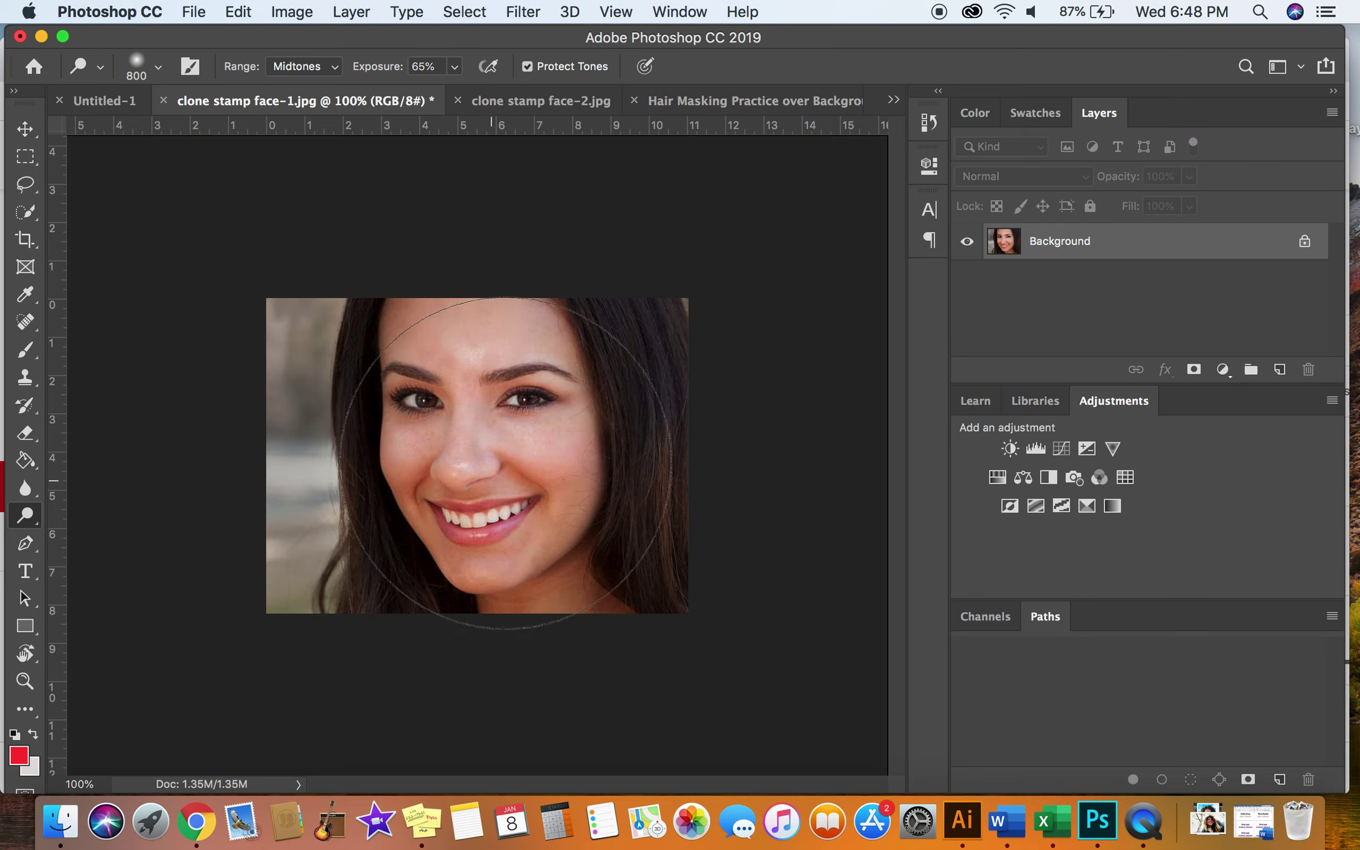
pyautogui.press('[')
pyautogui.press('[')
pyautogui.press('[')
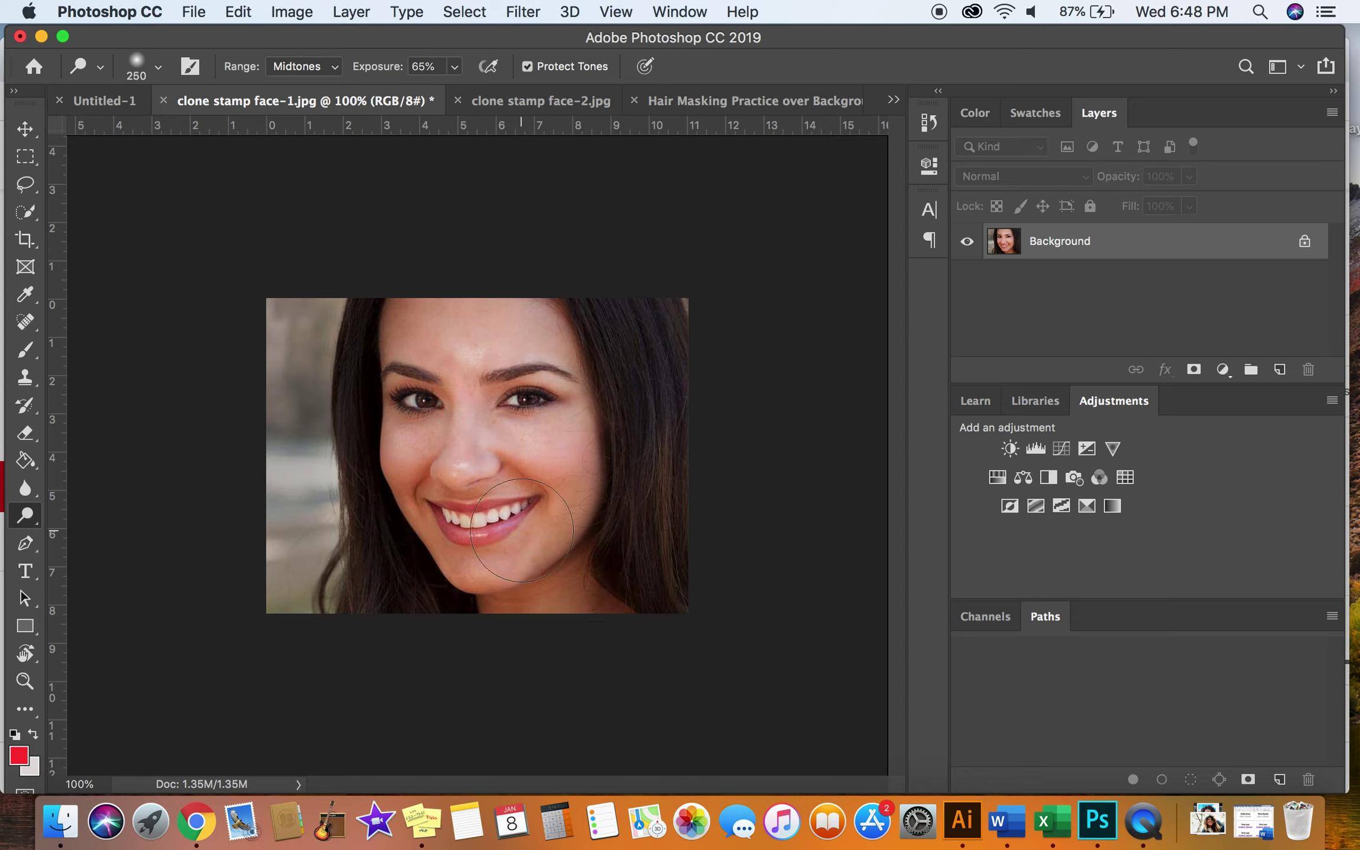
pyautogui.moveTo(551, 472); pyautogui.dragTo(571, 444)
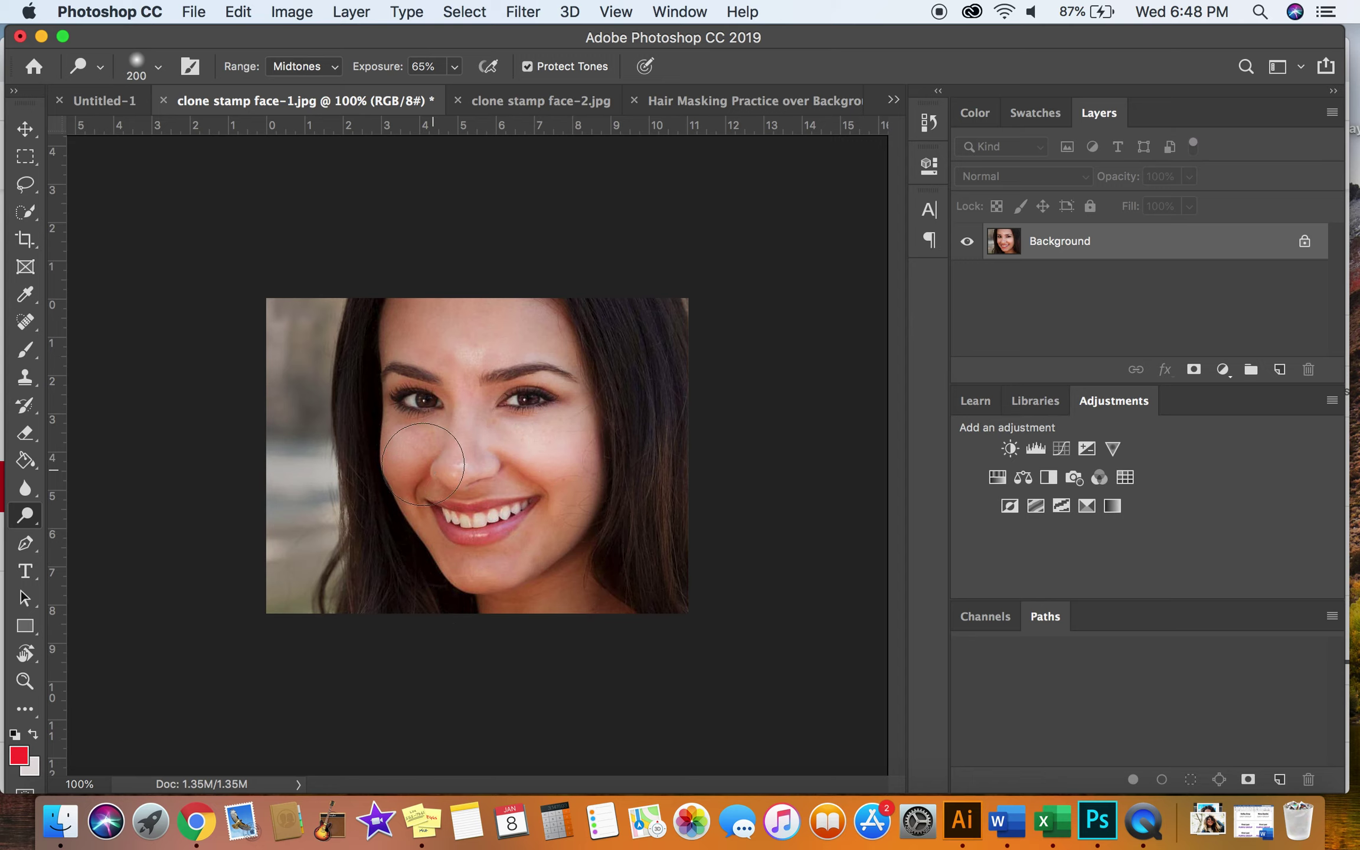
pyautogui.moveTo(407, 449); pyautogui.dragTo(434, 465)
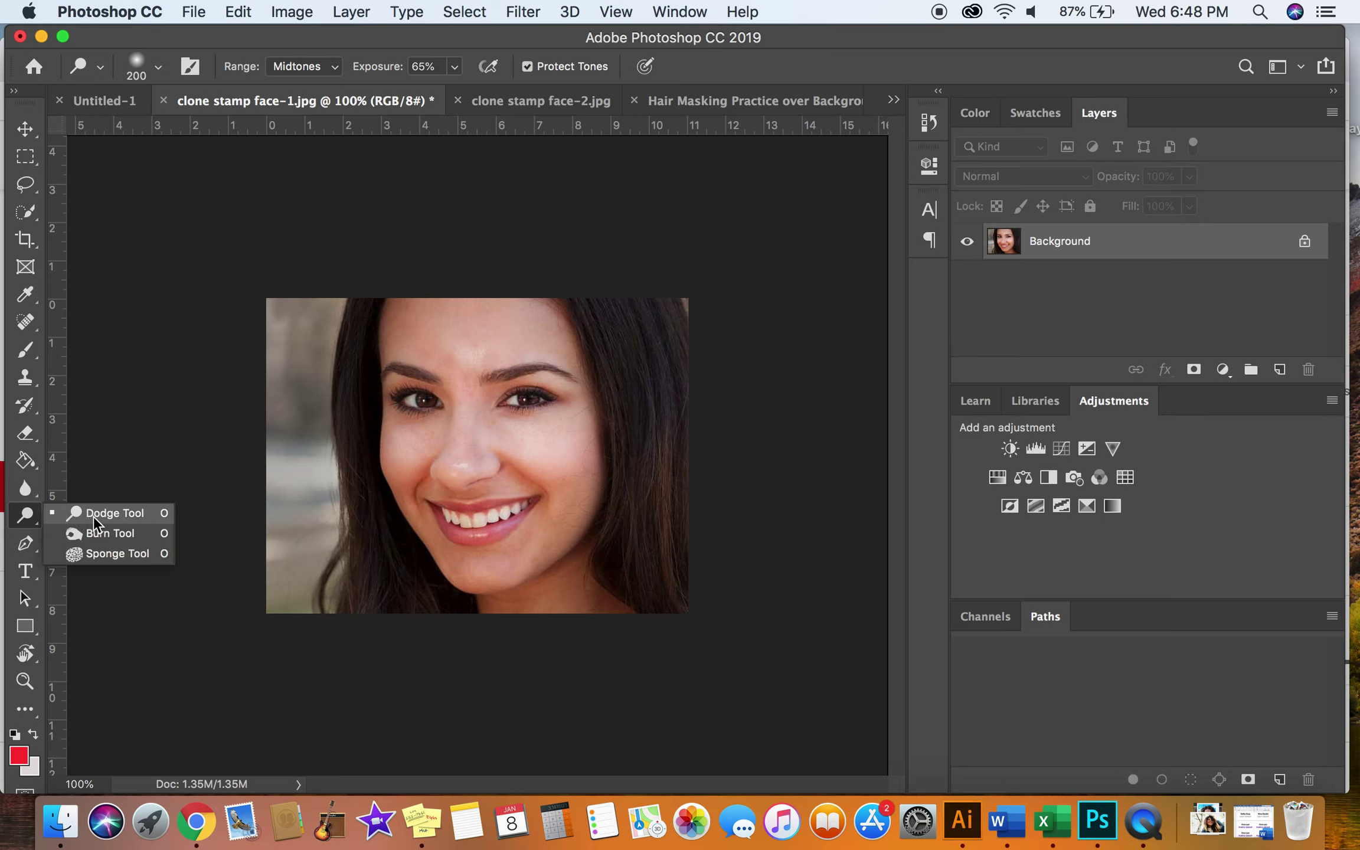
pyautogui.moveTo(33, 526); pyautogui.dragTo(94, 533)
pyautogui.moveTo(455, 289)
pyautogui.mouseDown()
pyautogui.moveTo(610, 516)
pyautogui.moveTo(744, 526)
pyautogui.mouseUp()
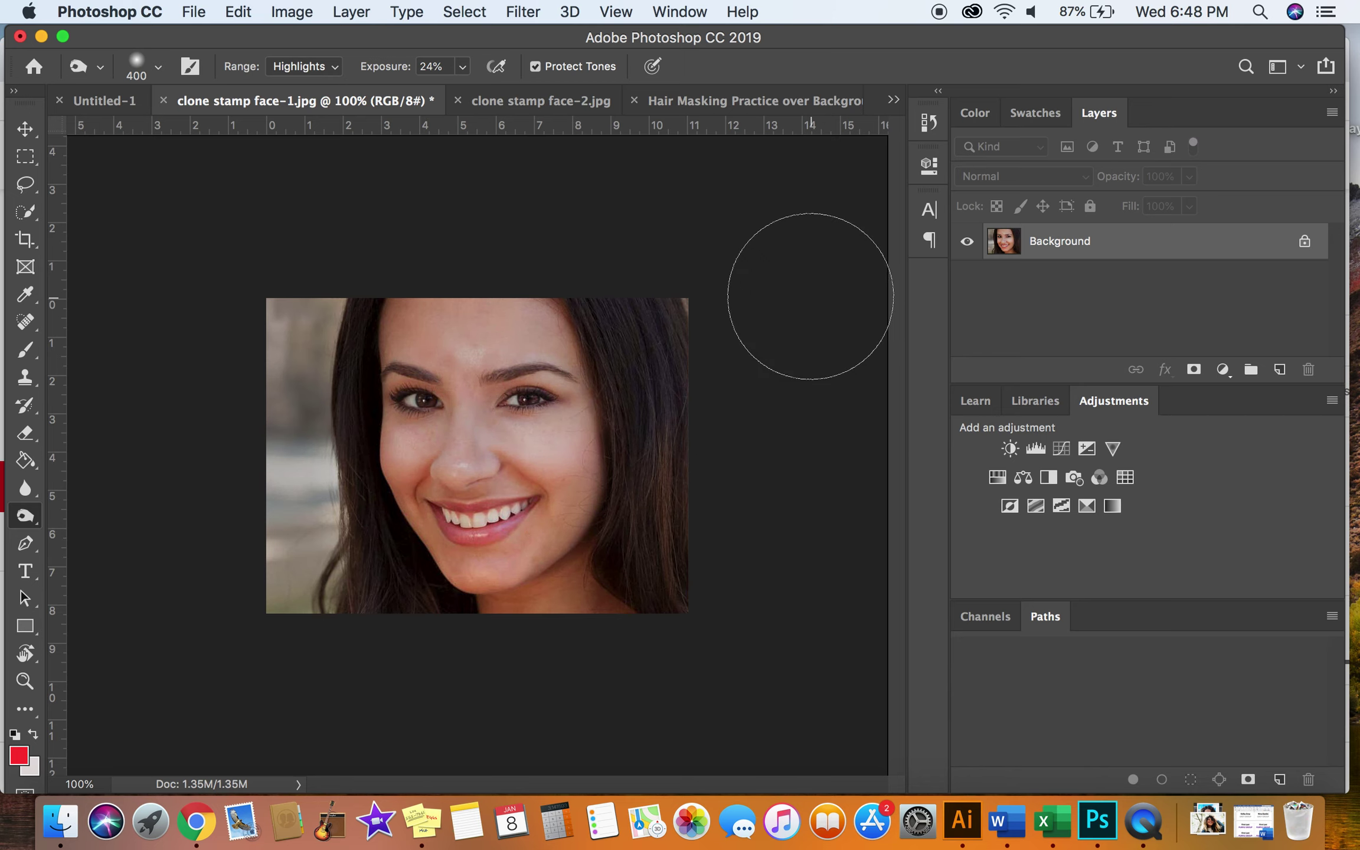
# Step: Save the portrait to the Desktop as a new maximum-quality JPEG ending 'clone stamp face-after'
pyautogui.click(195, 13)
pyautogui.click(218, 231)
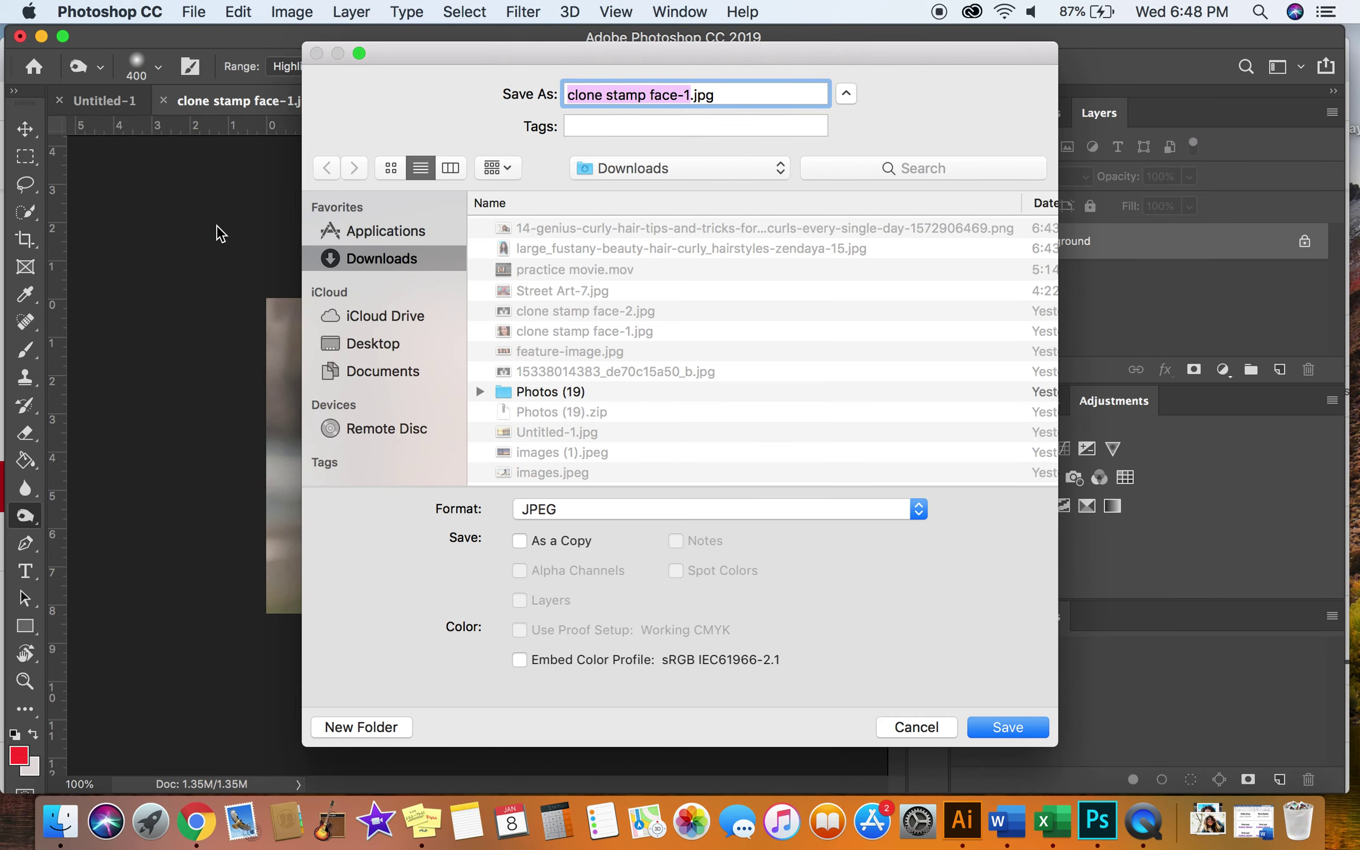
pyautogui.write('NOVOTNY clone stamp face-after')
pyautogui.click(372, 344)
pyautogui.click(1004, 727)
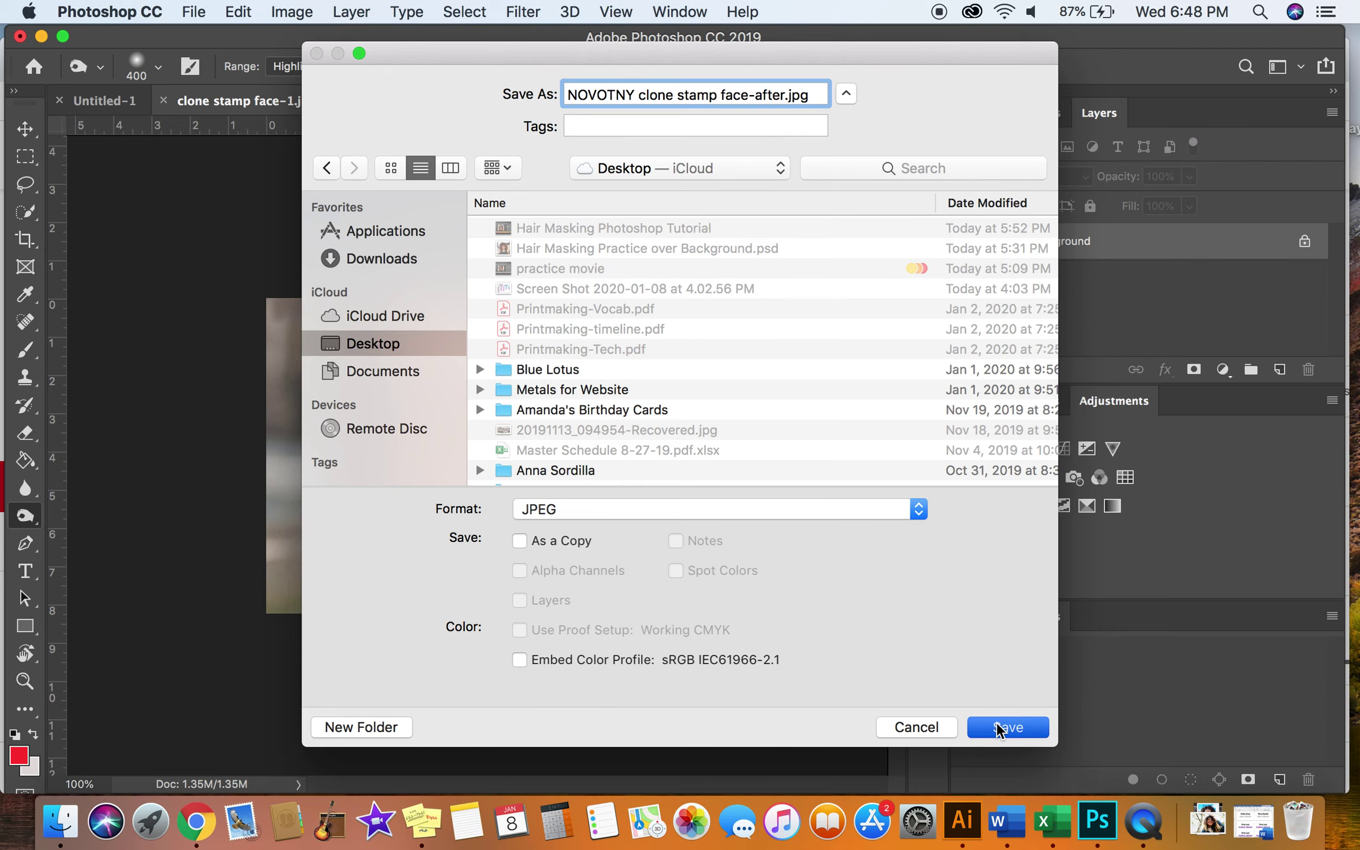
pyautogui.click(814, 198)
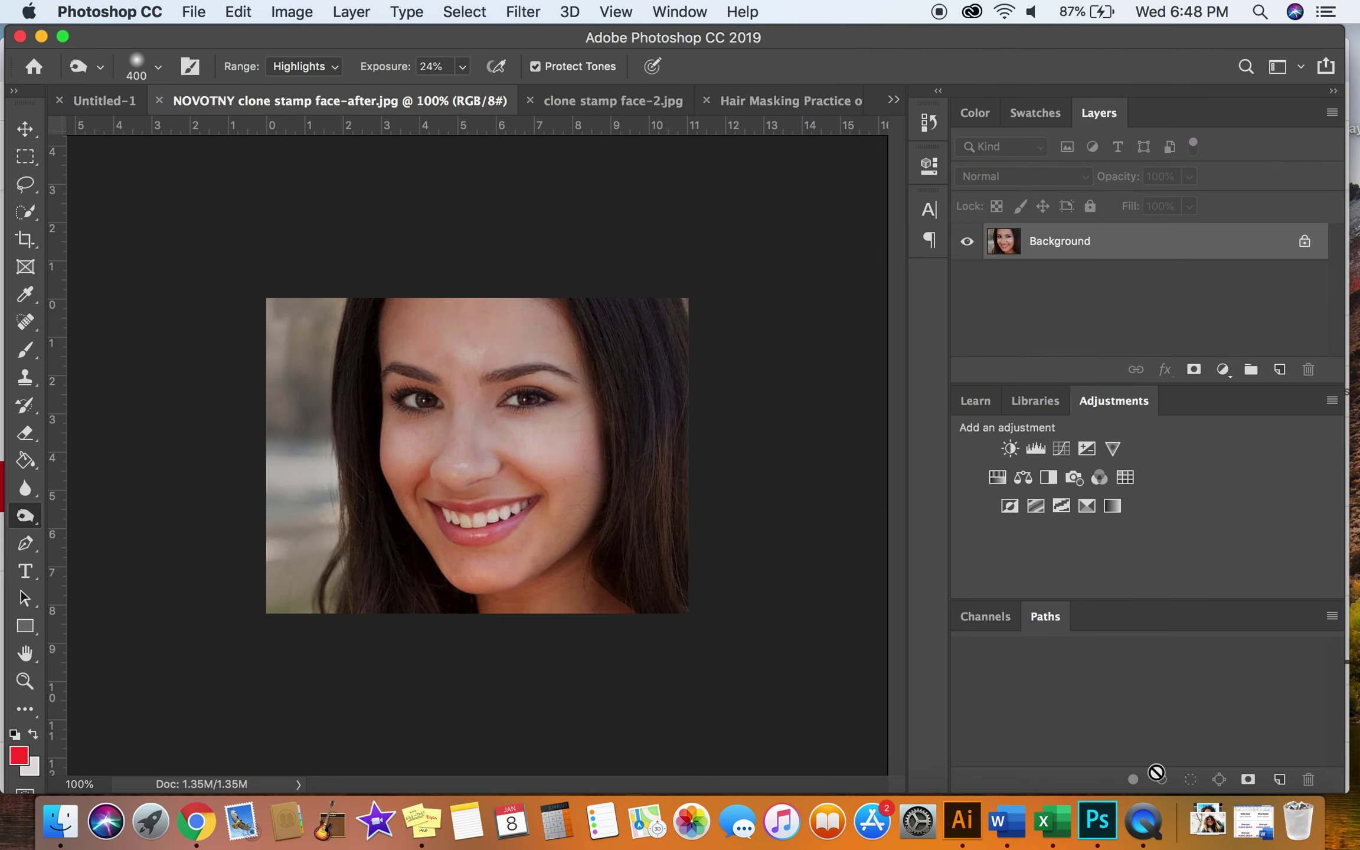
pyautogui.rightClick(1153, 825)
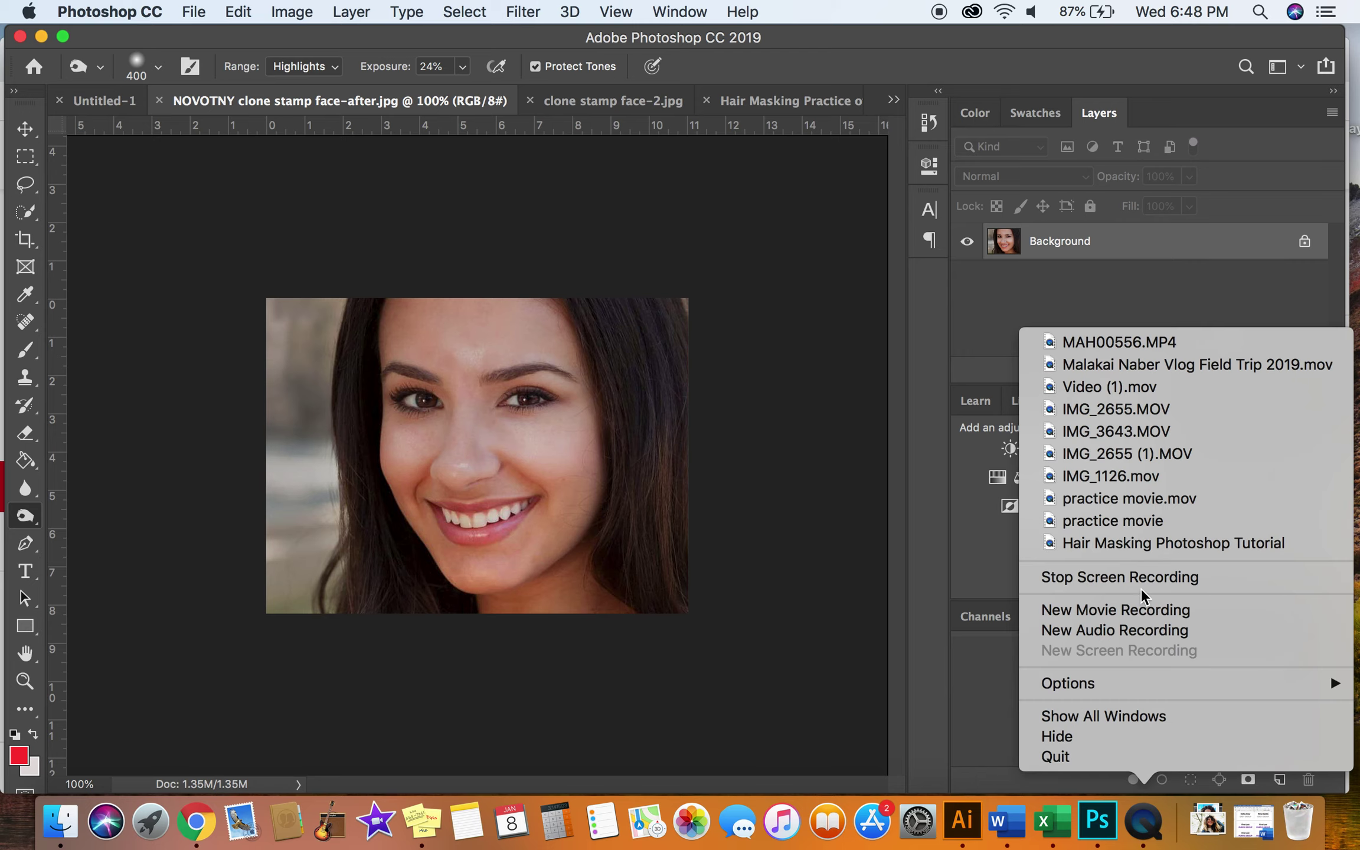